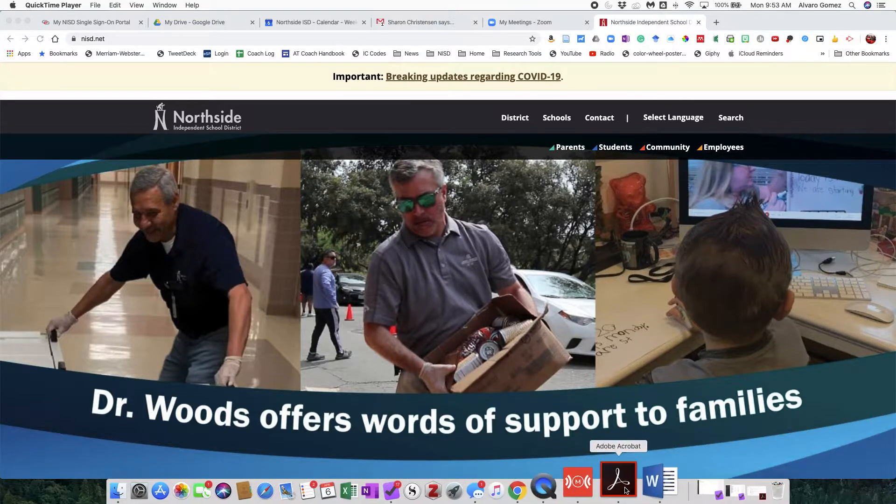
Step: Bring up the Adobe Acrobat home screen and minimise its window again
click(621, 490)
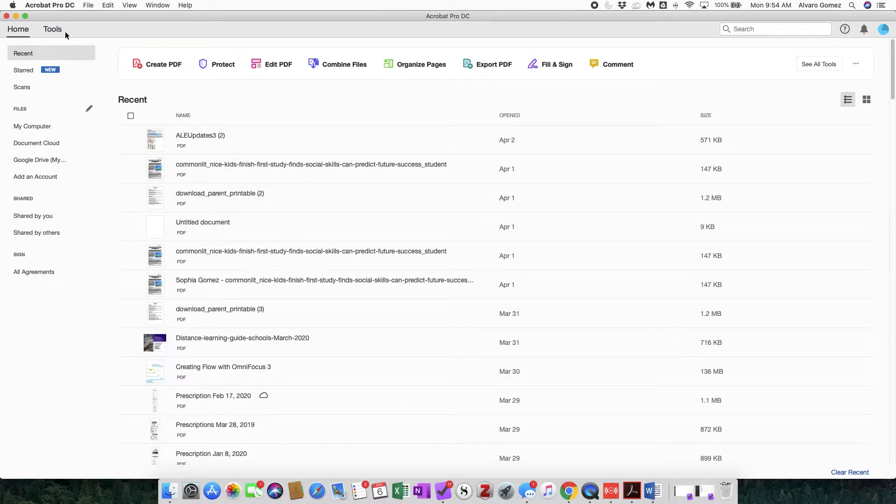
click(16, 16)
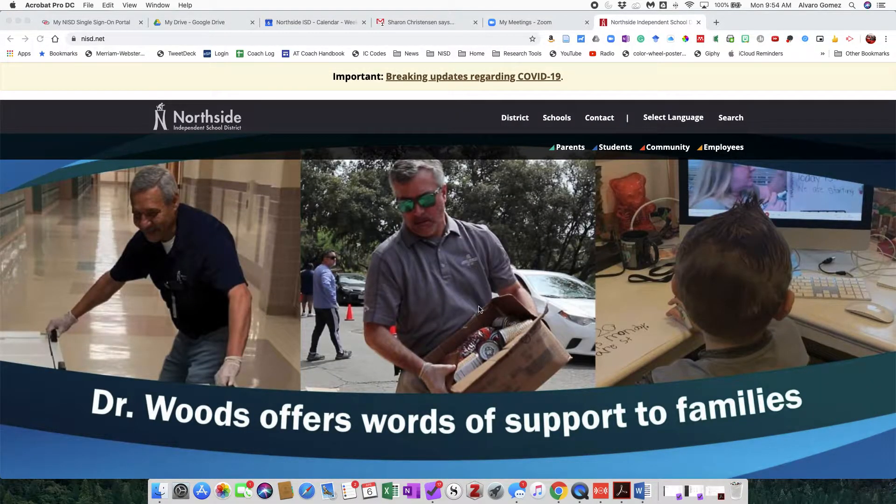
Step: Open the breaking COVID-19 updates page and follow its "Distance learning for students" link
click(458, 76)
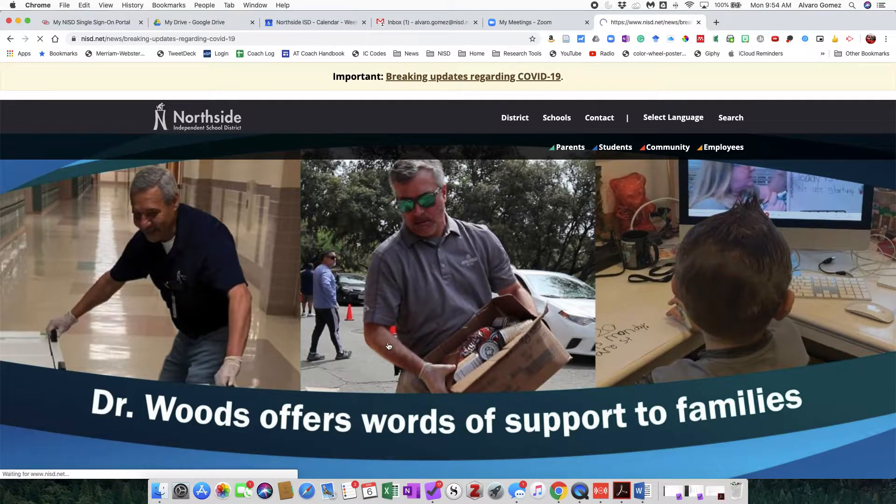
scroll(387, 350, down, 3)
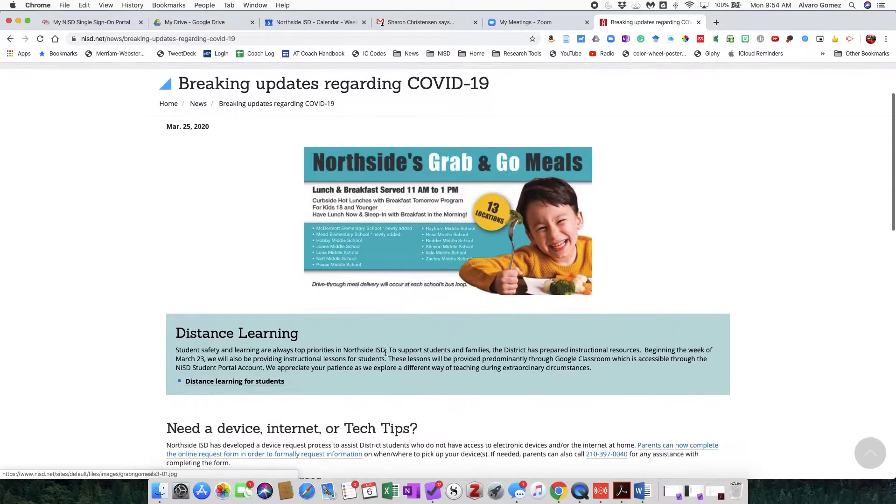
scroll(385, 351, down, 3)
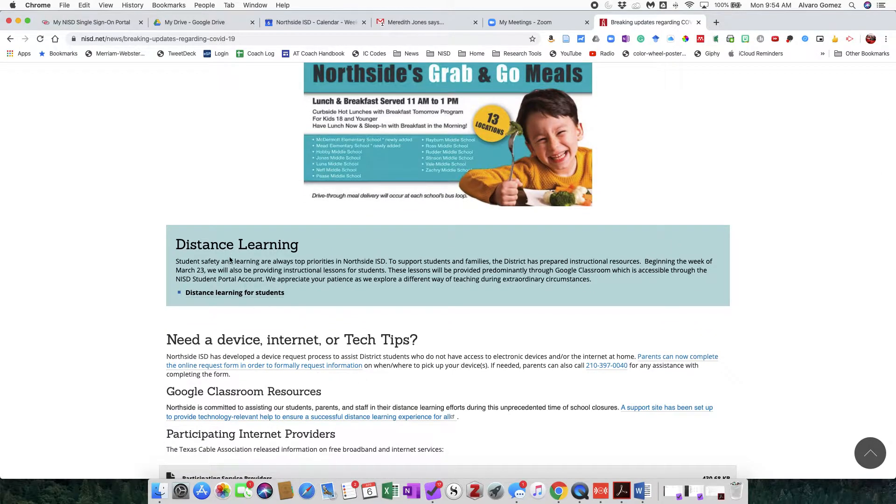
click(233, 293)
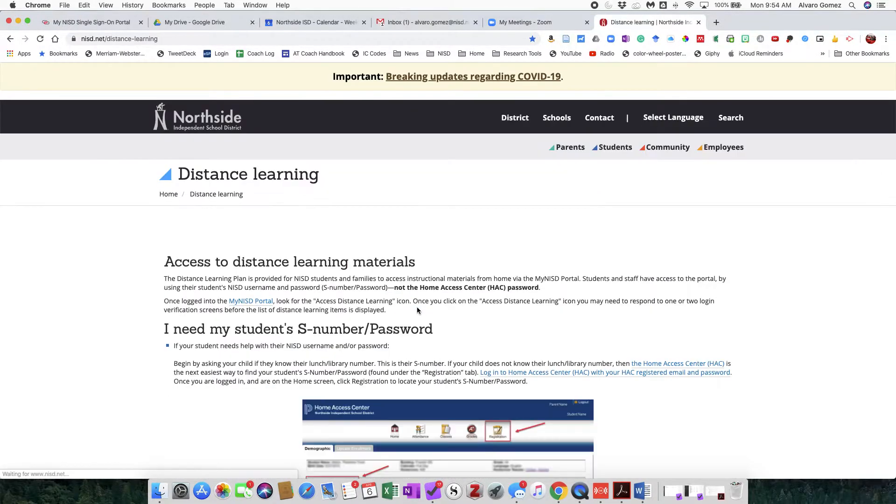
Step: Review the Distance learning page's access, student password, HAC account and computer sections, and return to the COVID-19 updates page
scroll(376, 307, down, 5)
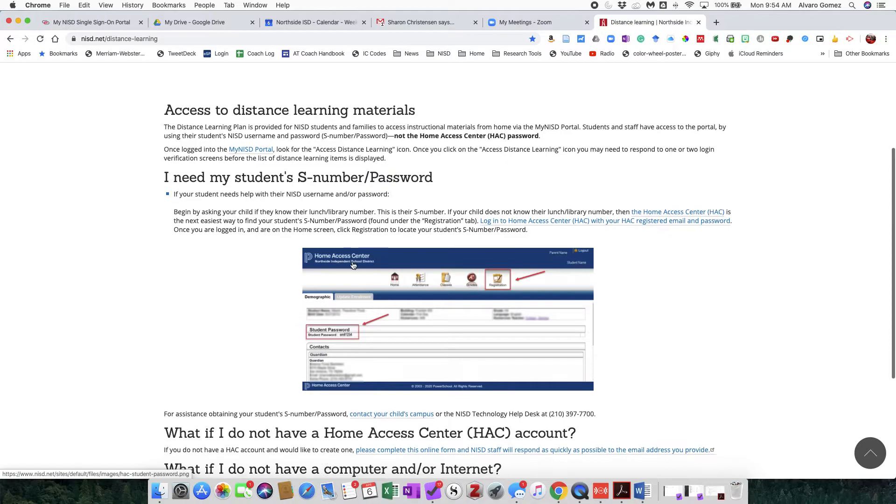
scroll(359, 271, down, 3)
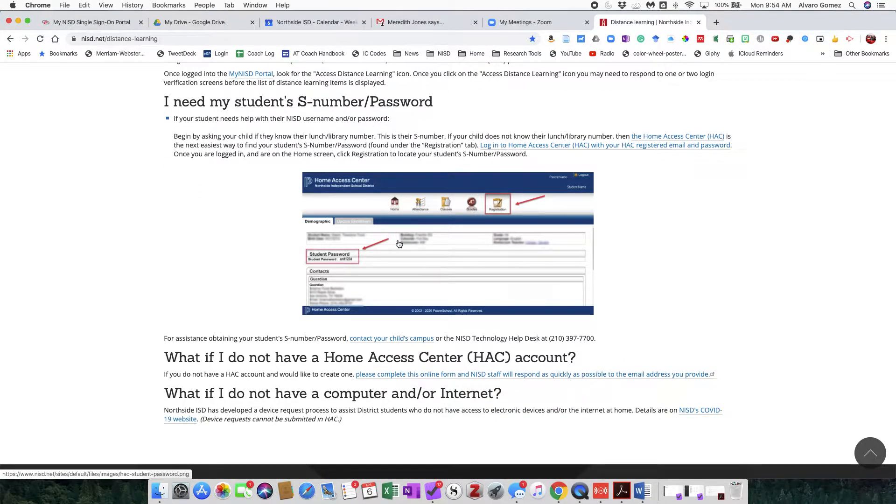
scroll(242, 276, down, 2)
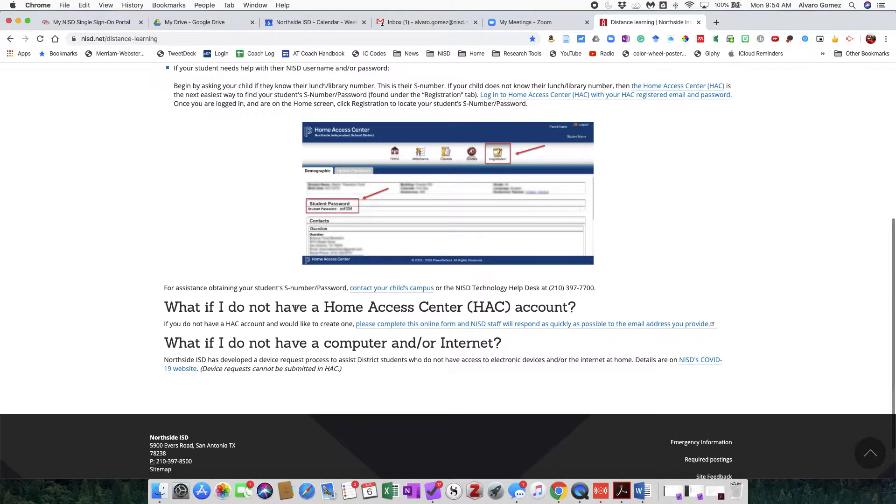
scroll(296, 309, up, 2)
scroll(237, 249, left, 5)
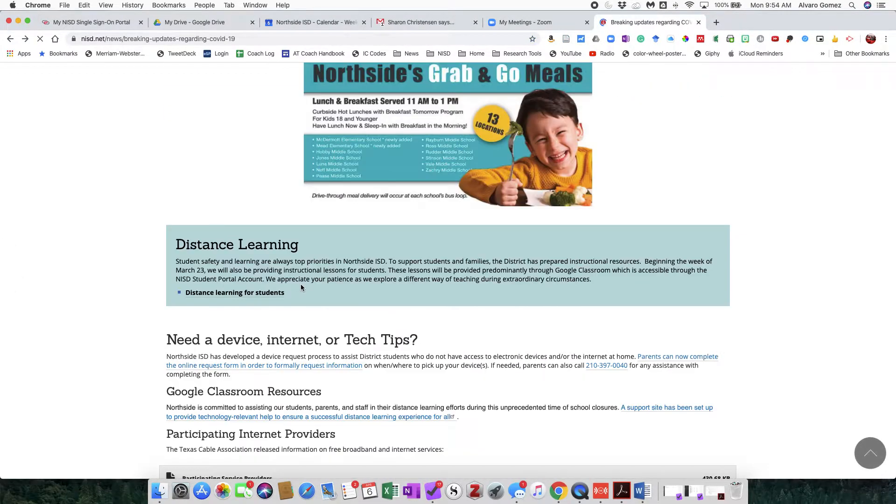
Step: Open the technology support site linked under Google Classroom Resources on the COVID-19 updates page
scroll(300, 284, down, 5)
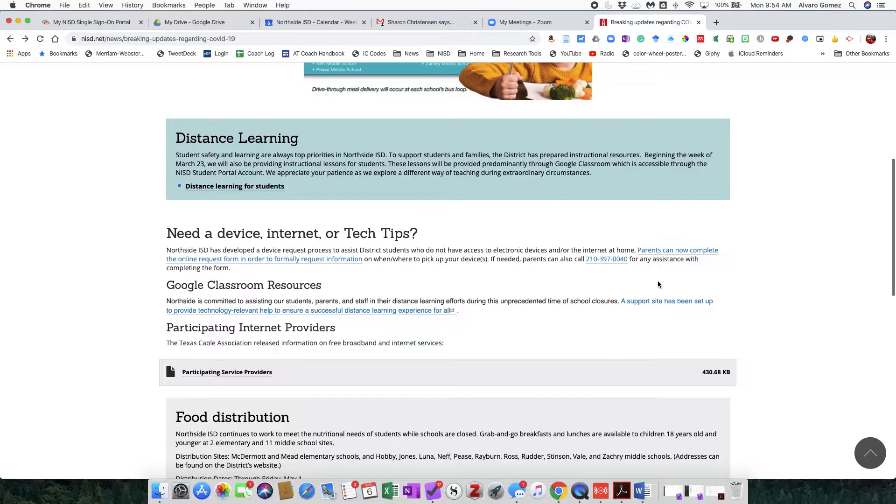
scroll(279, 338, down, 6)
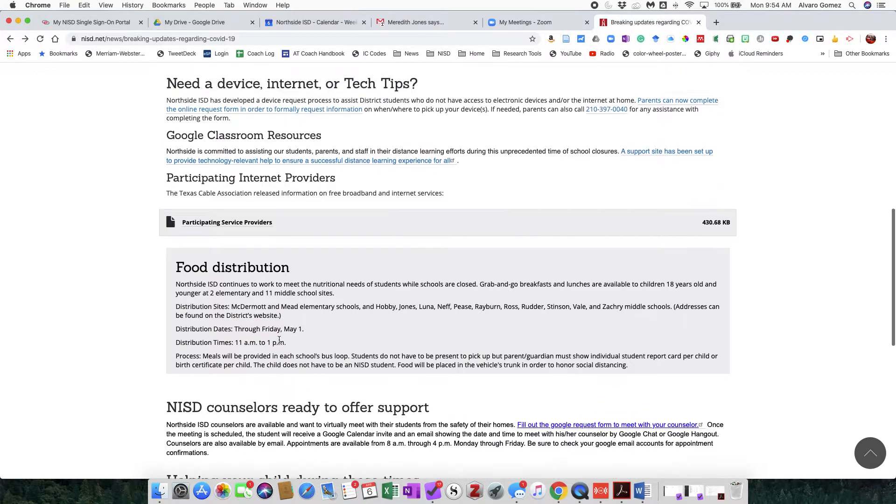
scroll(304, 261, up, 1)
click(333, 170)
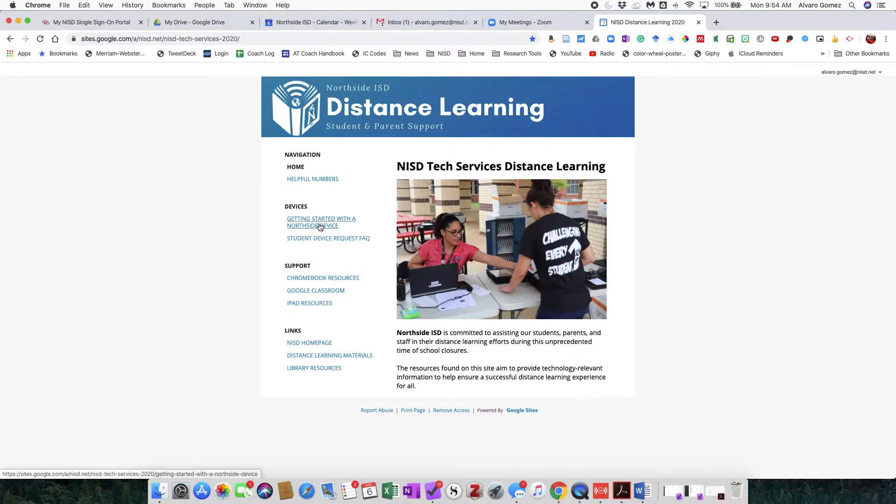
Step: Open the "Adding WiFi to an iPad" PDF from the Getting Started with a Northside Device page and read through it
click(320, 228)
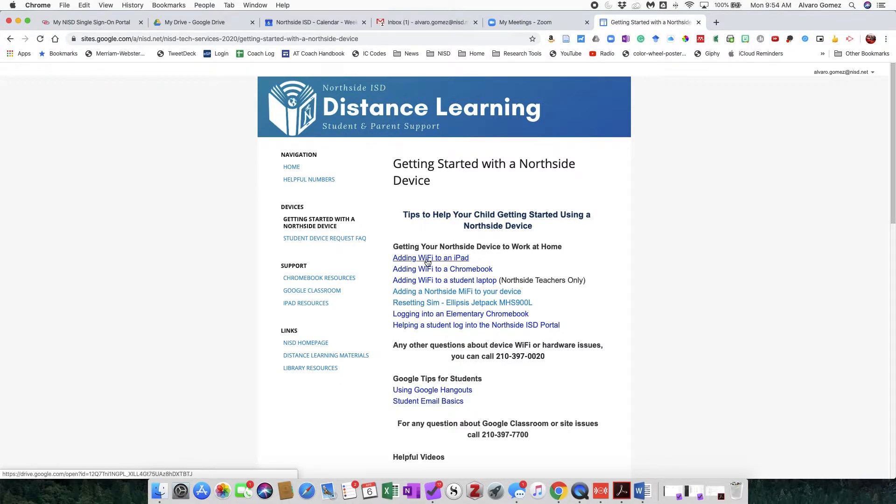
click(428, 261)
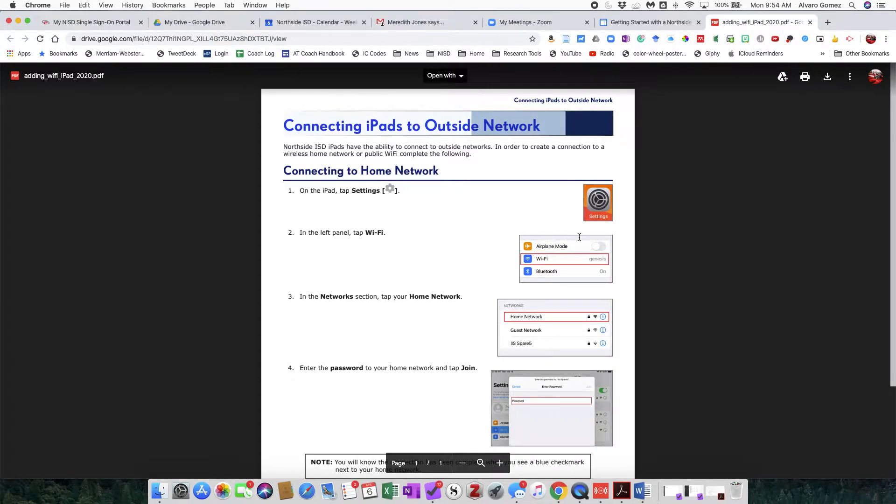
scroll(442, 342, down, 3)
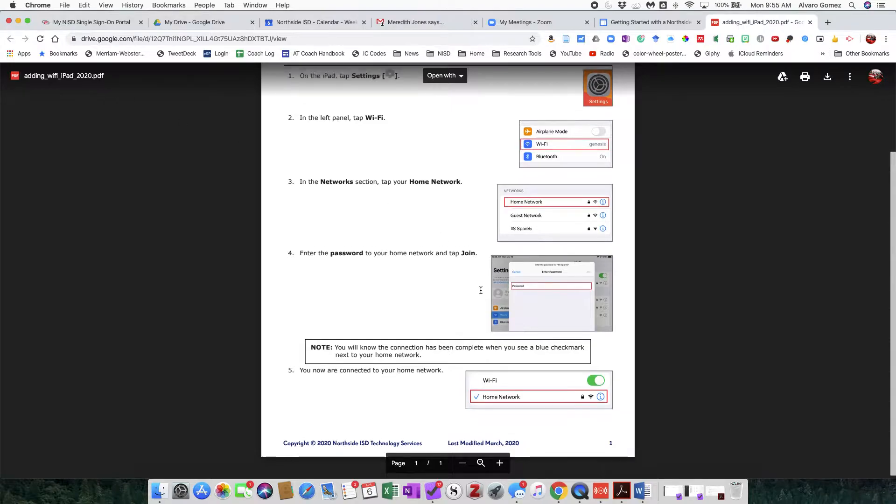
scroll(480, 290, up, 3)
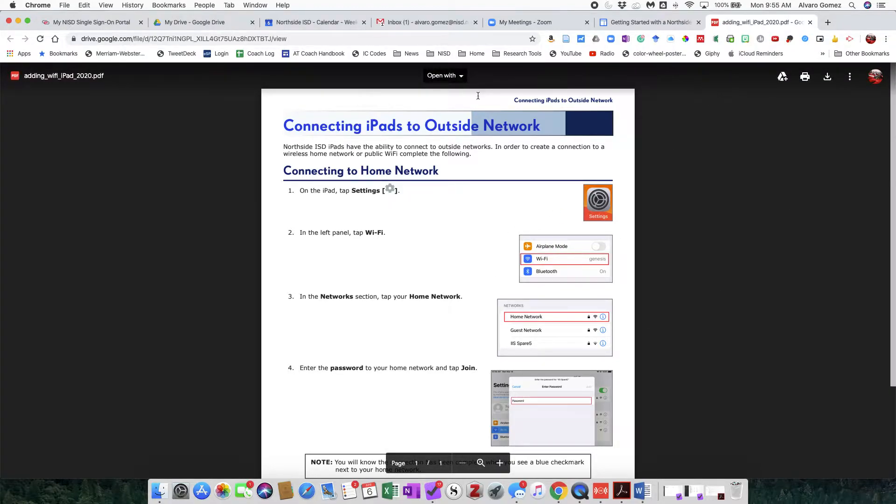
Step: Switch to the school district Google account and open the iPad WiFi PDF with Google Docs
click(460, 77)
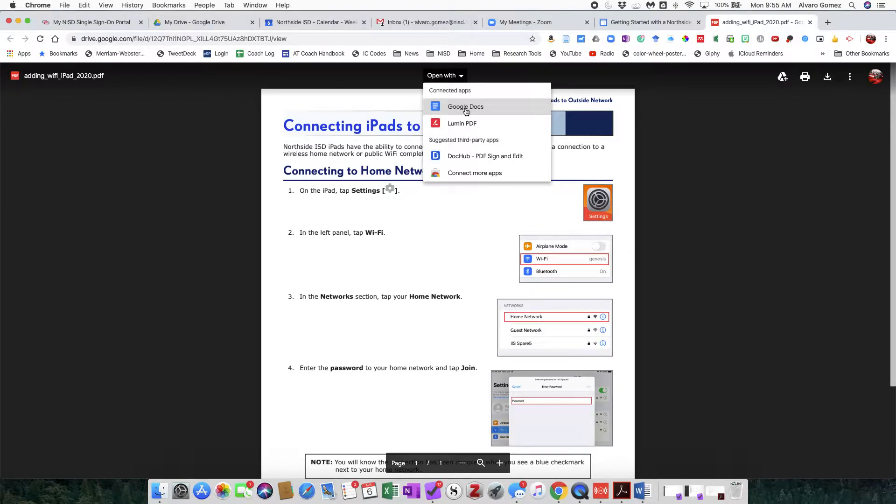
click(876, 78)
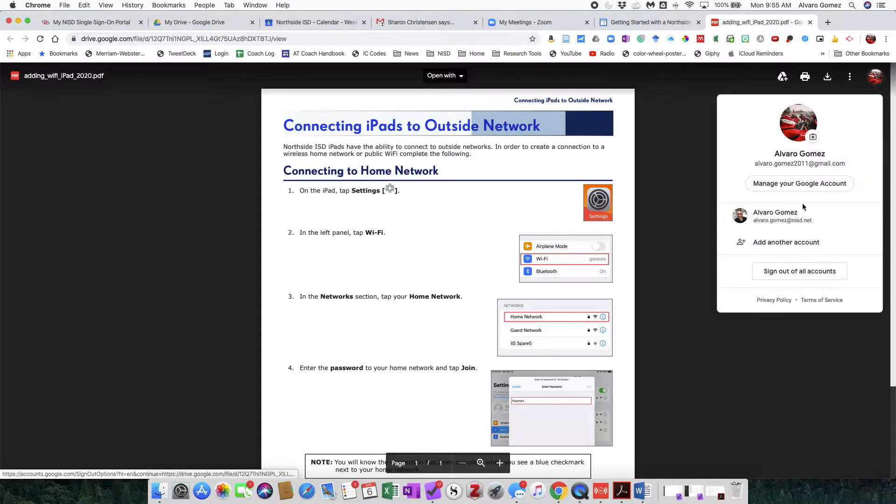
click(801, 222)
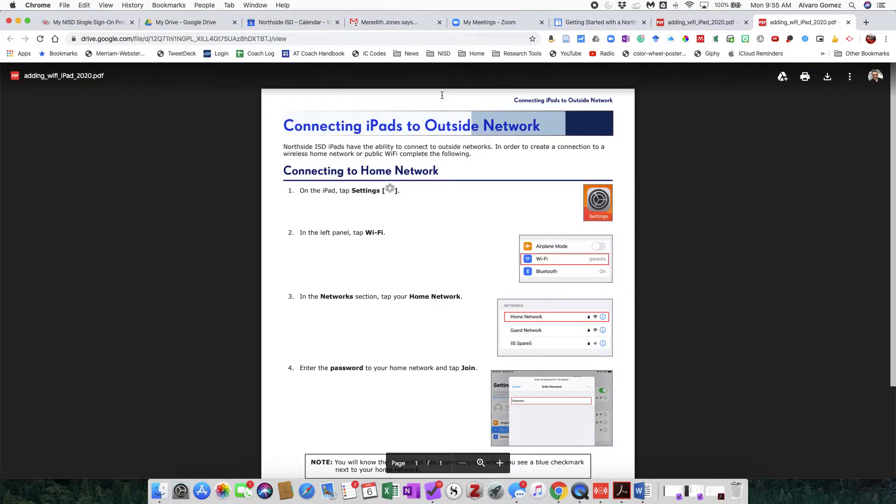
click(450, 76)
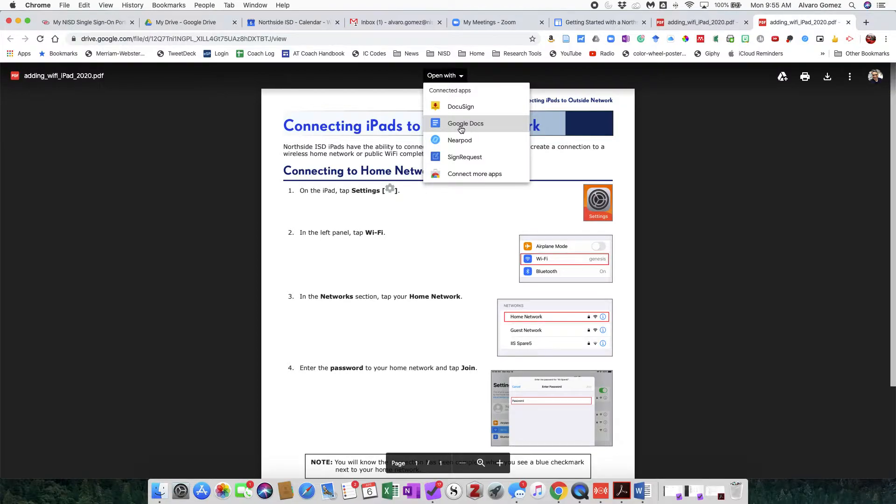
click(461, 124)
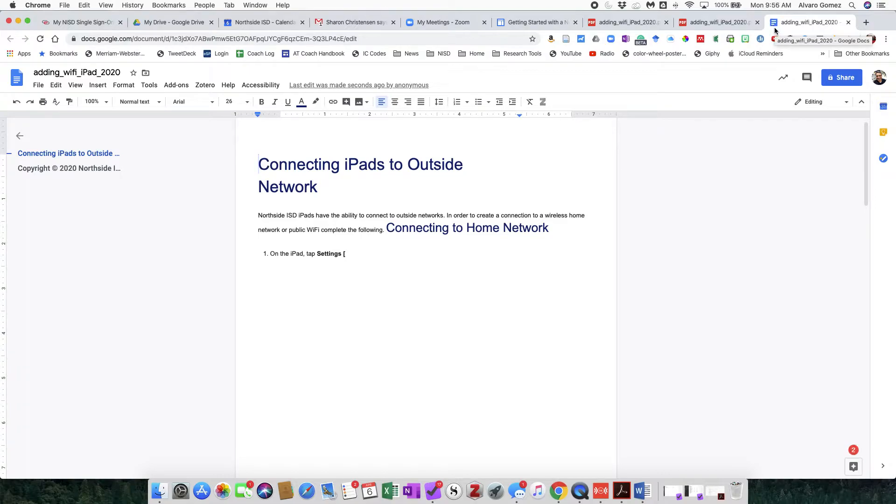
Step: Examine how the text, numbered steps and images were converted across the Google Doc's pages
scroll(394, 252, down, 10)
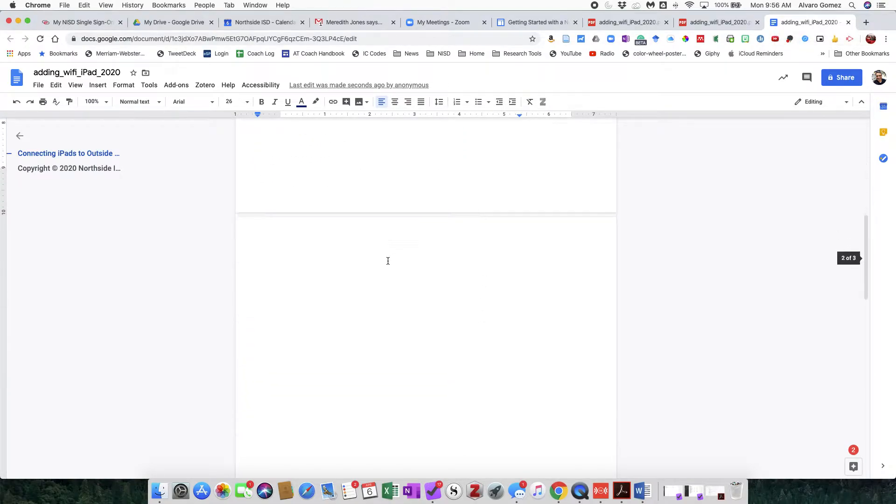
scroll(388, 261, down, 10)
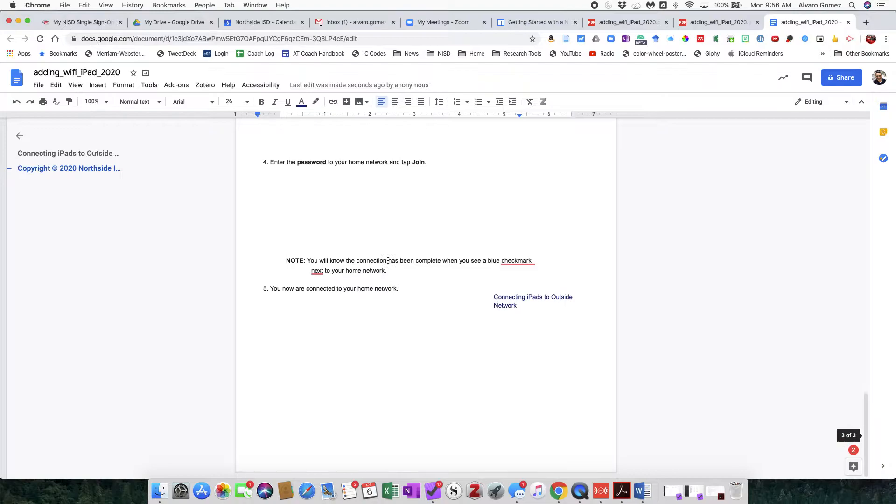
scroll(376, 255, up, 10)
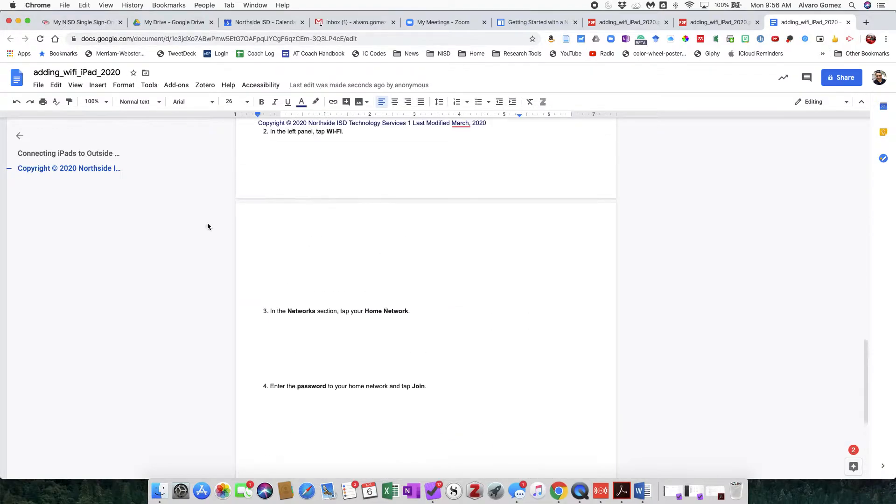
scroll(392, 260, up, 10)
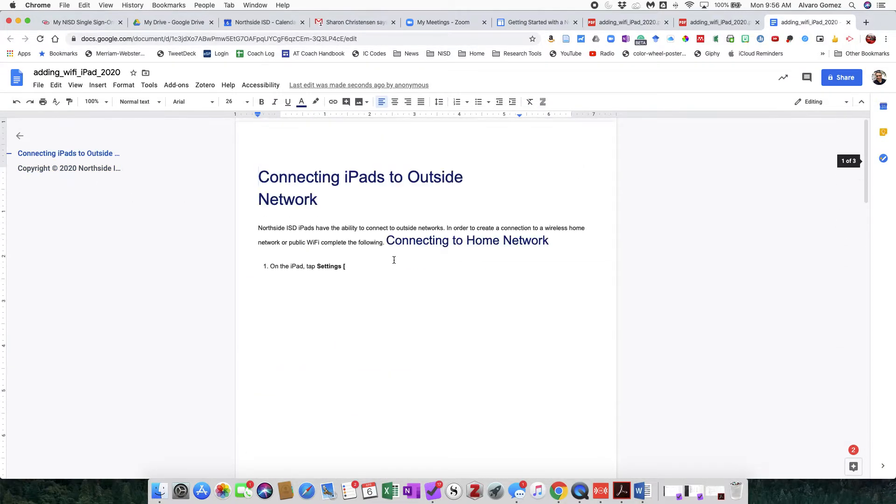
Step: Compare the converted Google Doc with the original PDF in Drive, and close the Google Doc
click(718, 22)
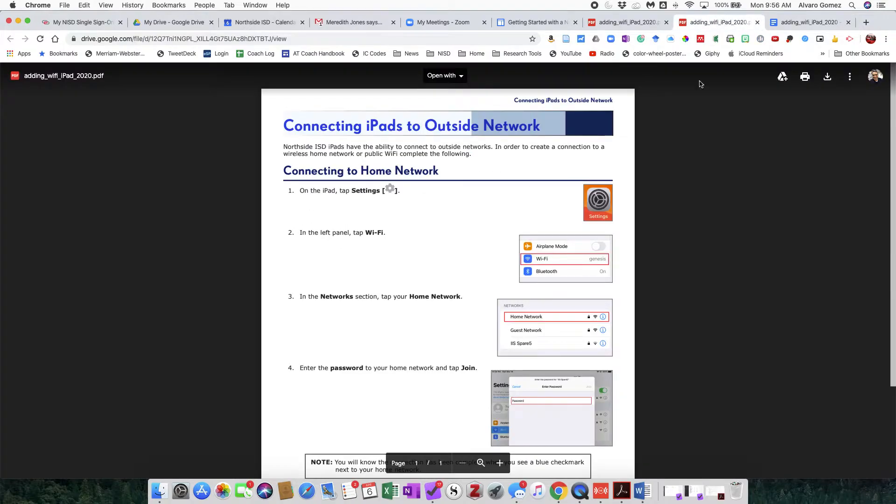
click(806, 26)
click(728, 22)
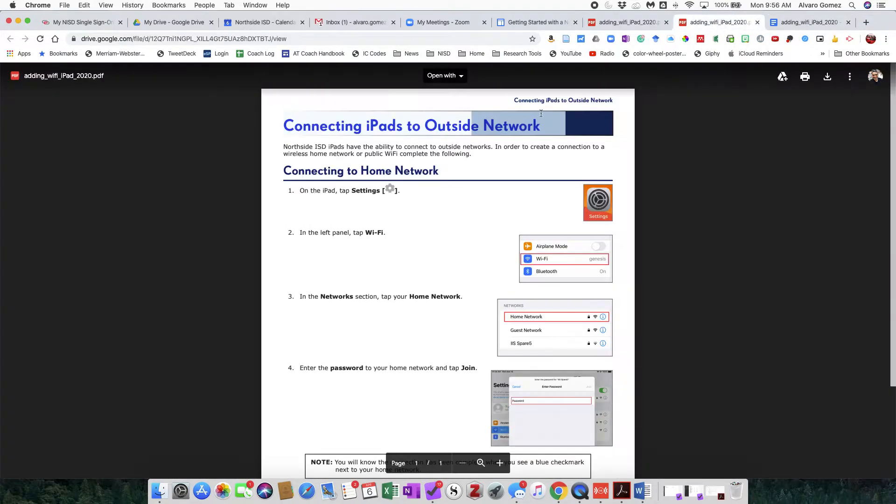
click(441, 75)
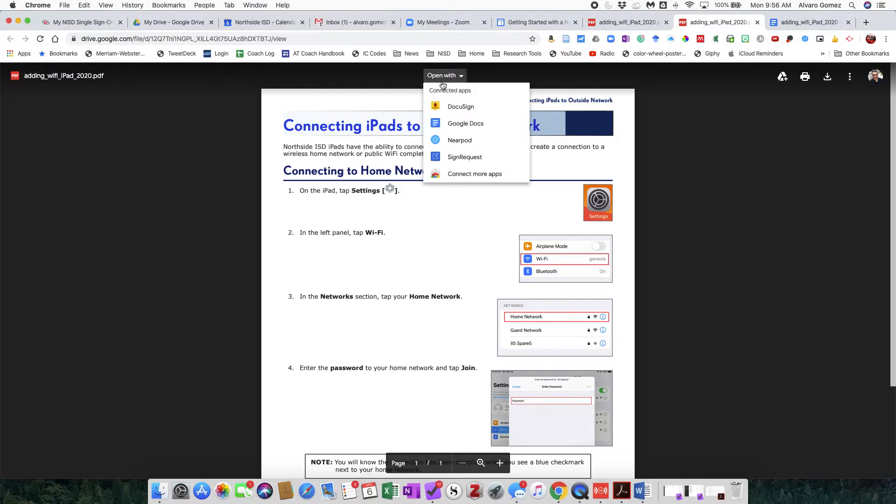
click(680, 142)
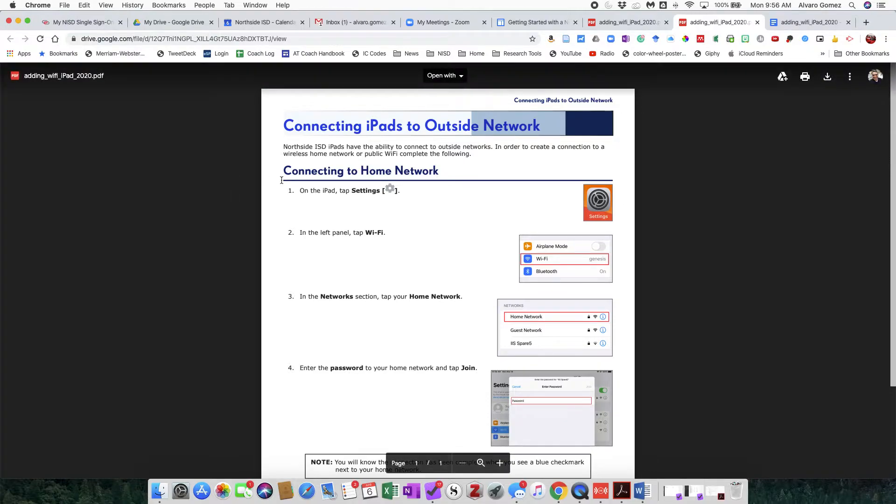
click(810, 24)
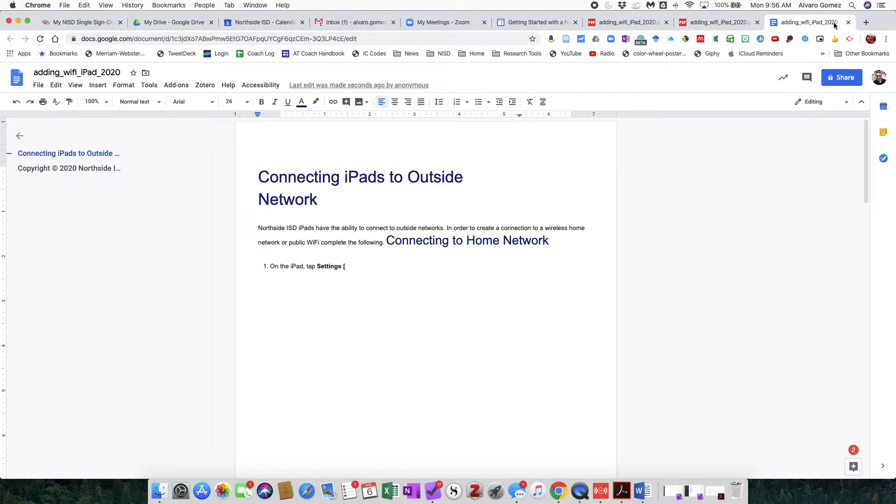
click(849, 23)
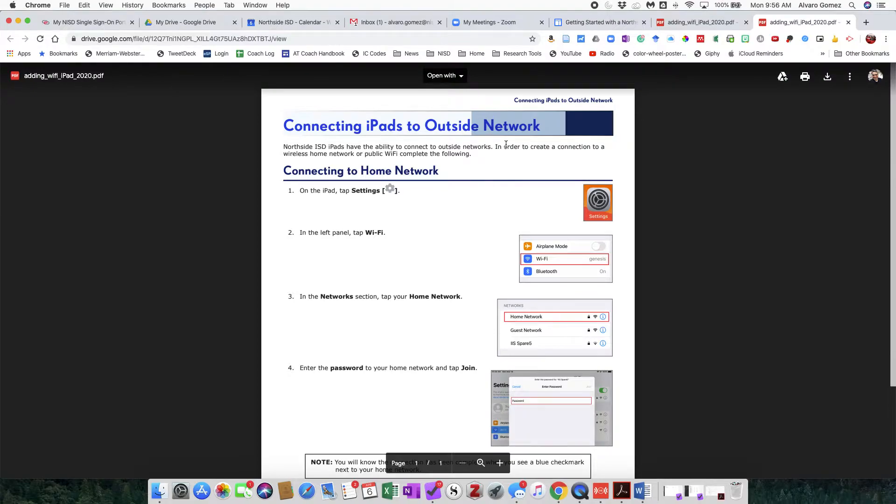
Step: Download adding_wifi_iPad_2020.pdf, open it in Acrobat Pro, and show the Downloads folder in Finder
click(828, 77)
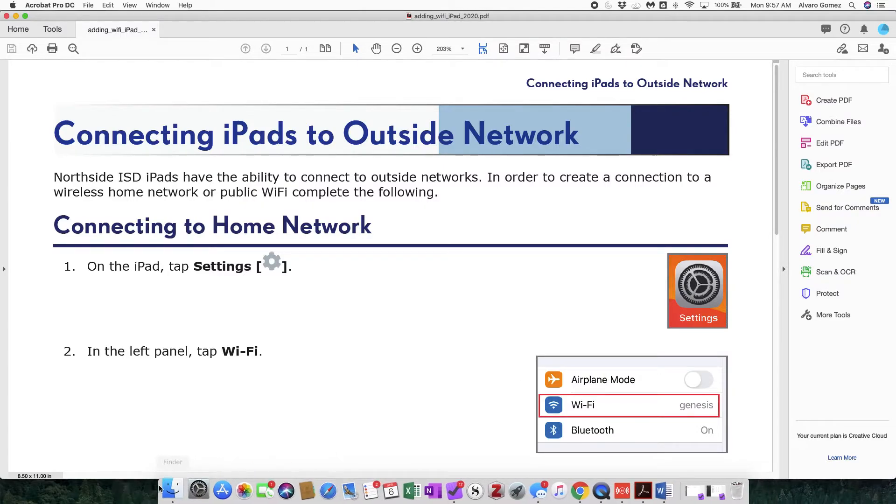
click(170, 487)
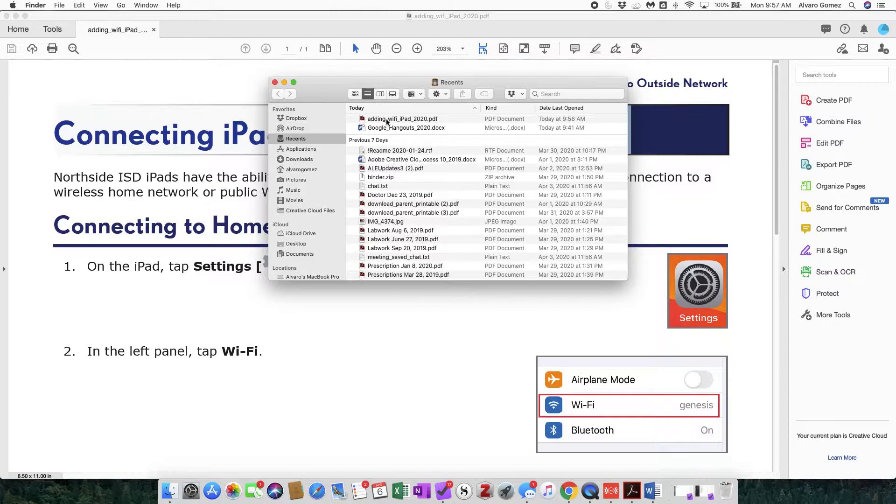
click(301, 160)
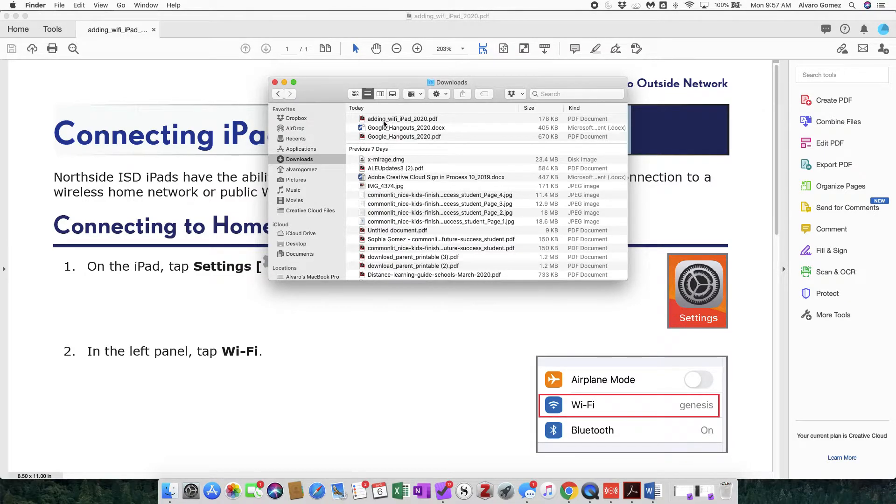
Step: Close the Downloads window and export the PDF from Acrobat as a Word Document named adding_wifi_iPad_2020.docx in Downloads
click(275, 82)
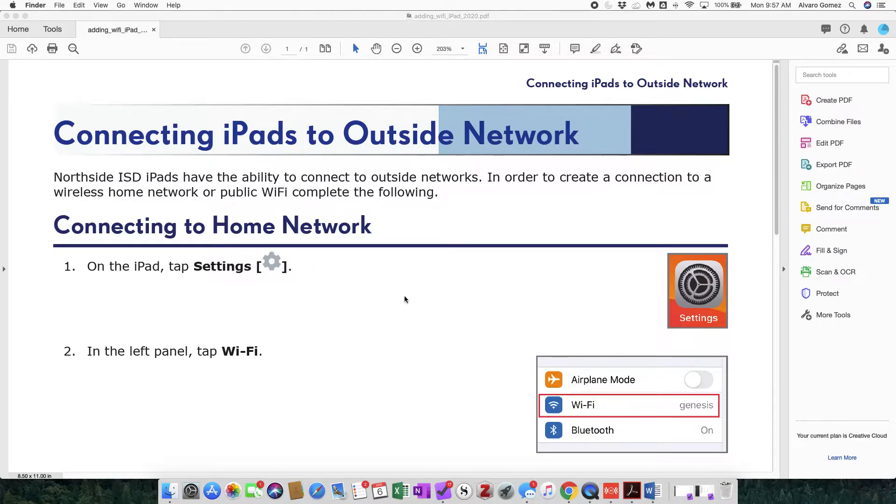
click(67, 16)
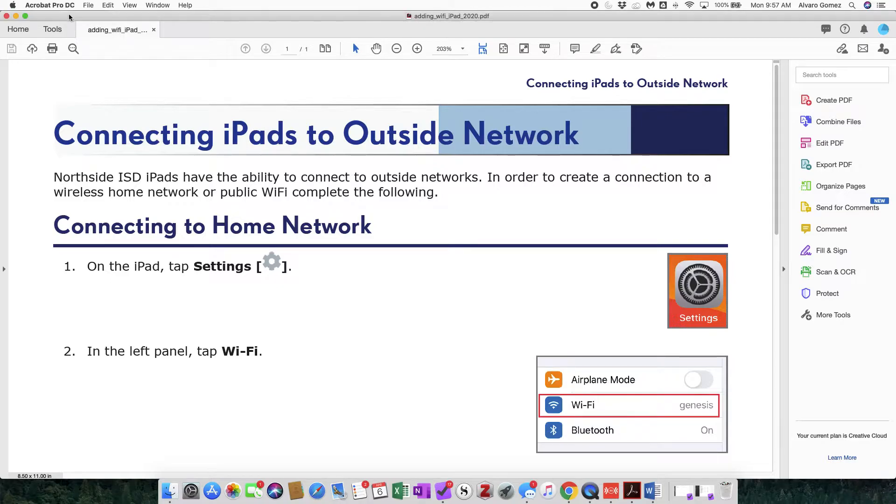
click(89, 5)
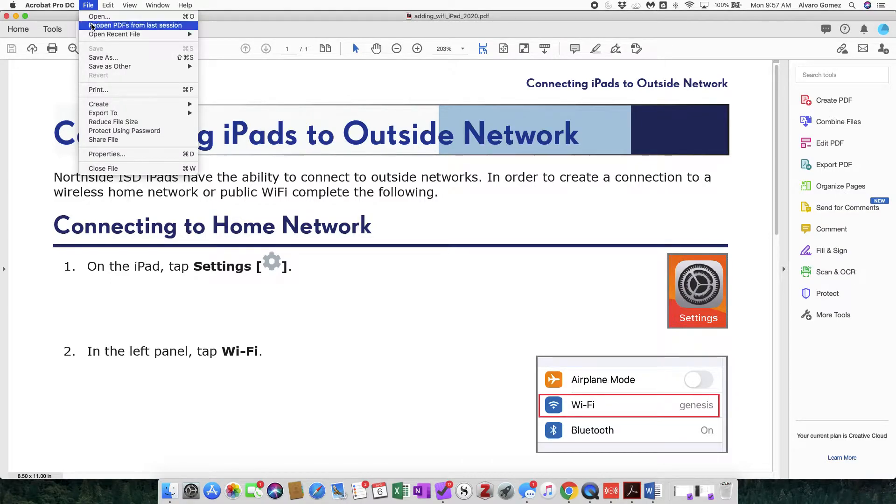
mouse_move(124, 115)
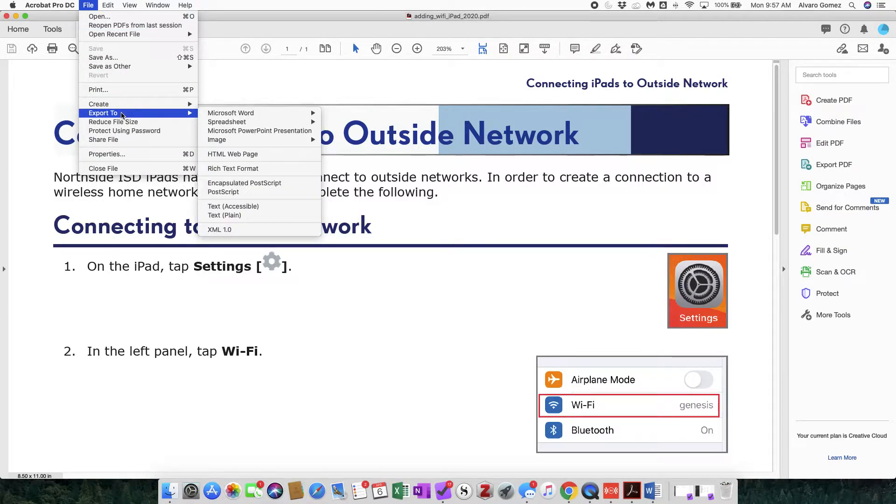
mouse_move(228, 117)
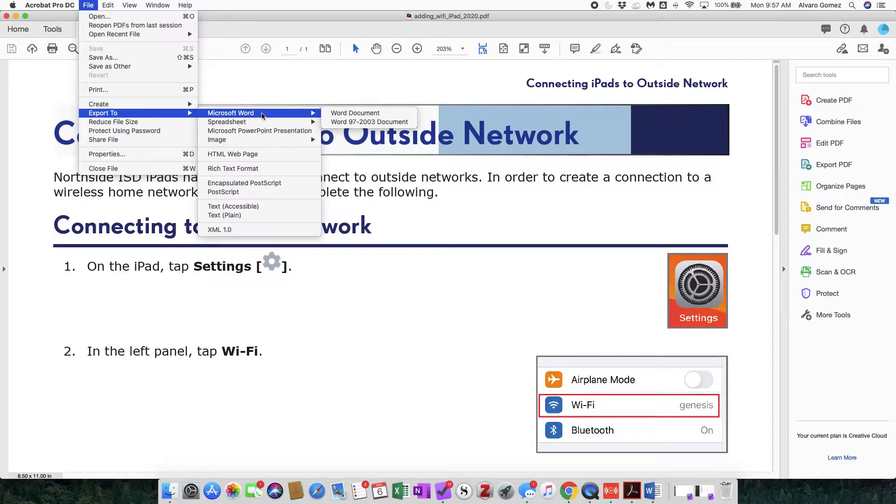
mouse_move(269, 142)
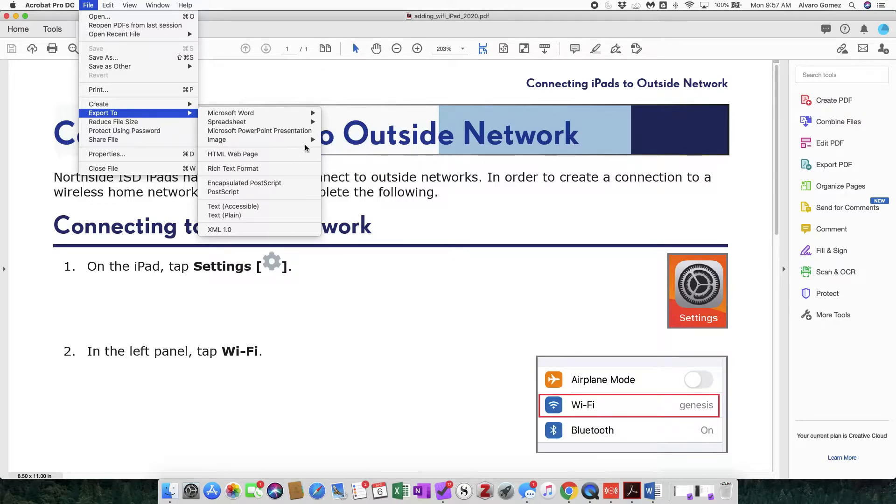
mouse_move(291, 115)
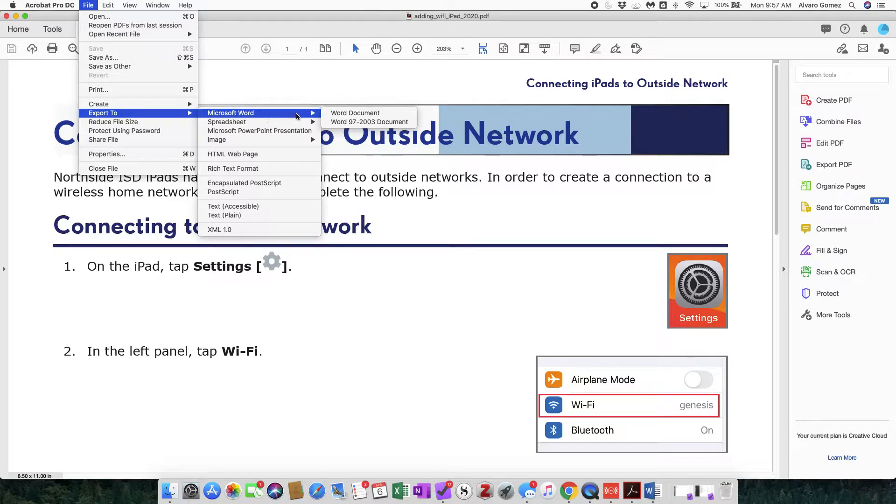
click(358, 115)
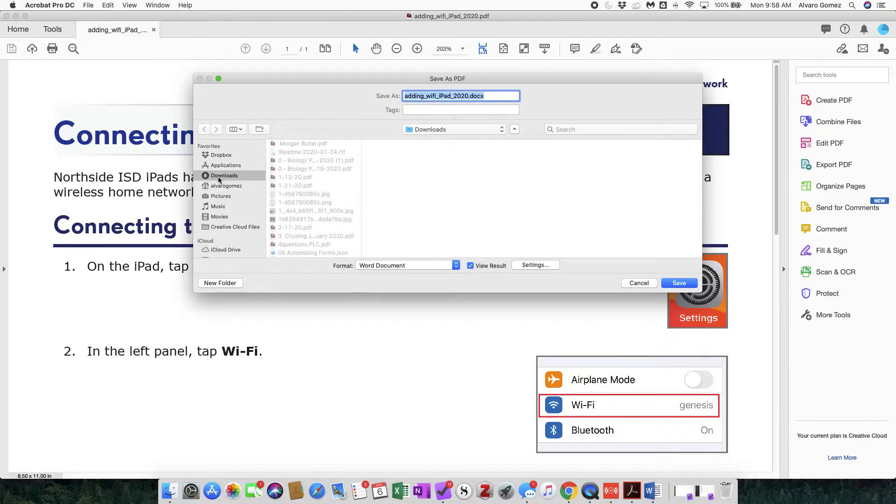
click(677, 283)
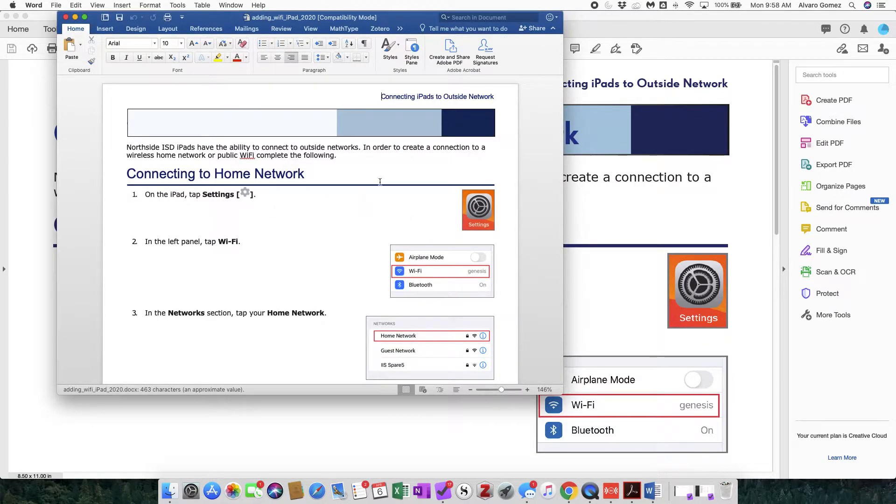
Step: Minimize the Acrobat and Chrome windows and enlarge the exported document's Word window to fill most of the screen
click(672, 26)
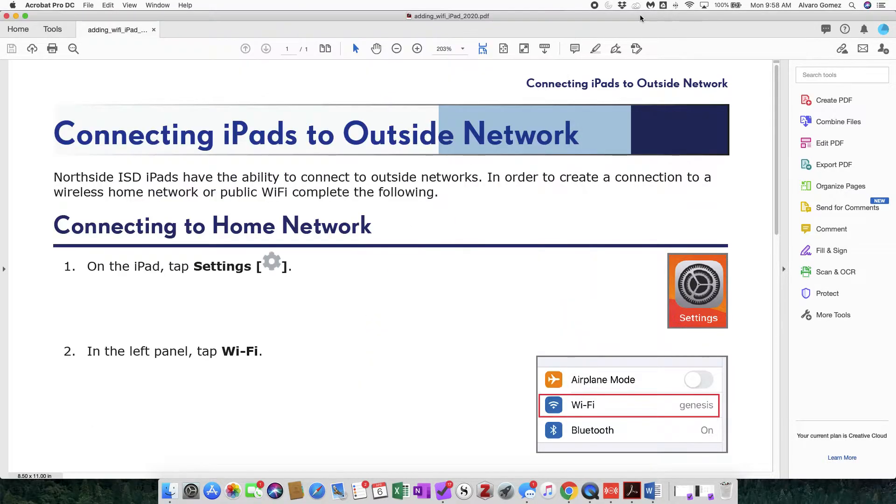
click(16, 16)
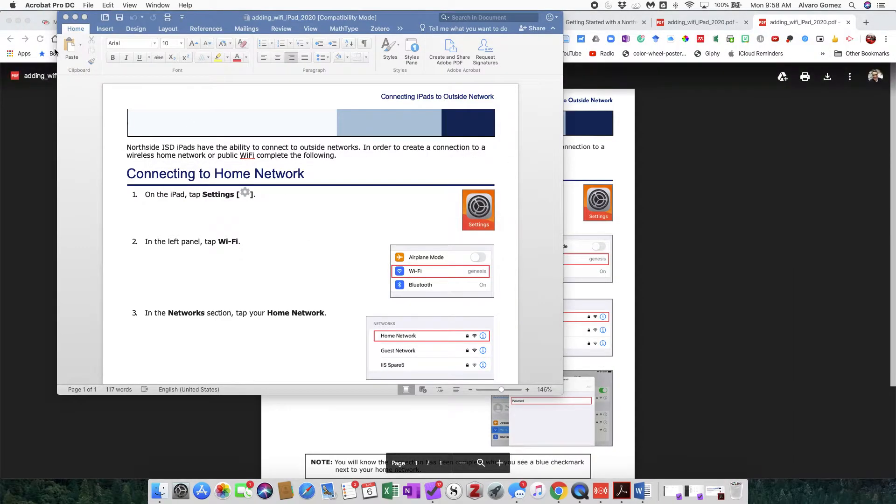
click(18, 21)
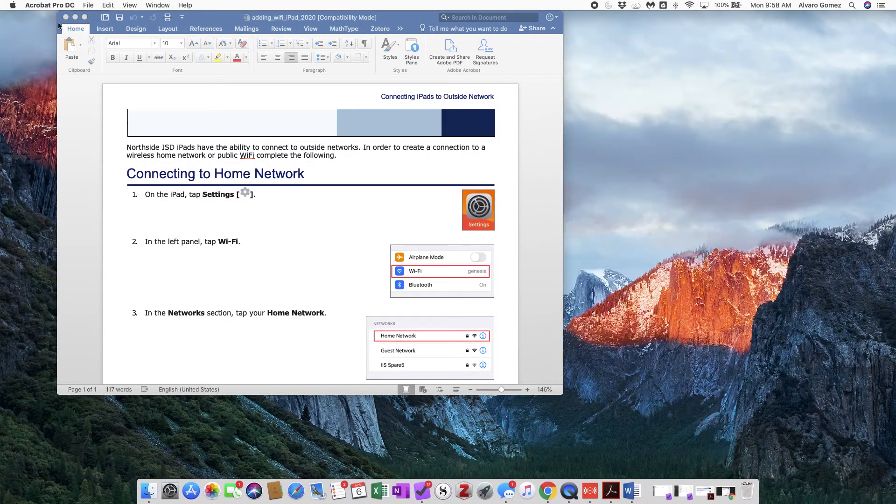
click(210, 22)
drag(563, 394, 892, 477)
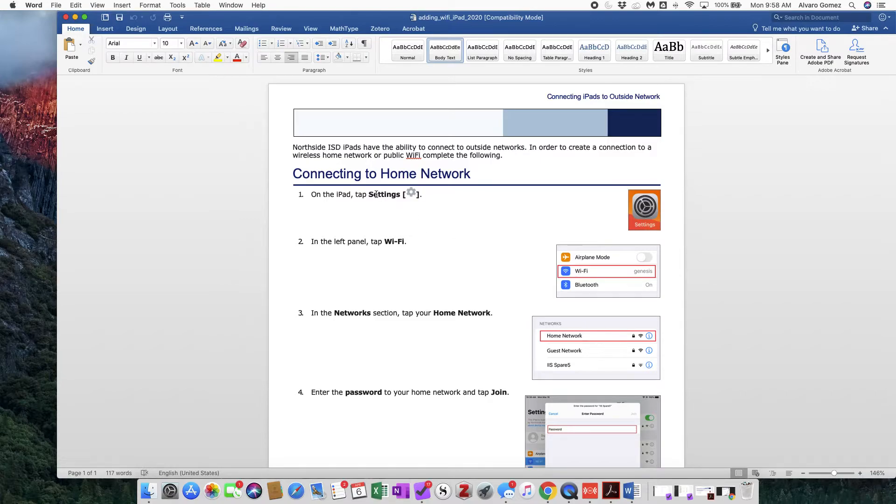
Step: Check in the Word document that the numbered steps are editable text and how the page layout was converted
click(363, 220)
click(360, 242)
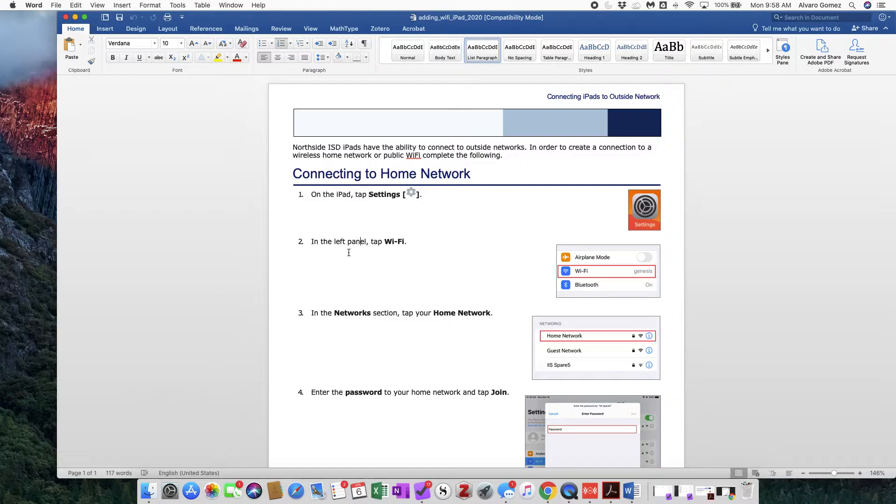
scroll(346, 263, down, 2)
click(348, 277)
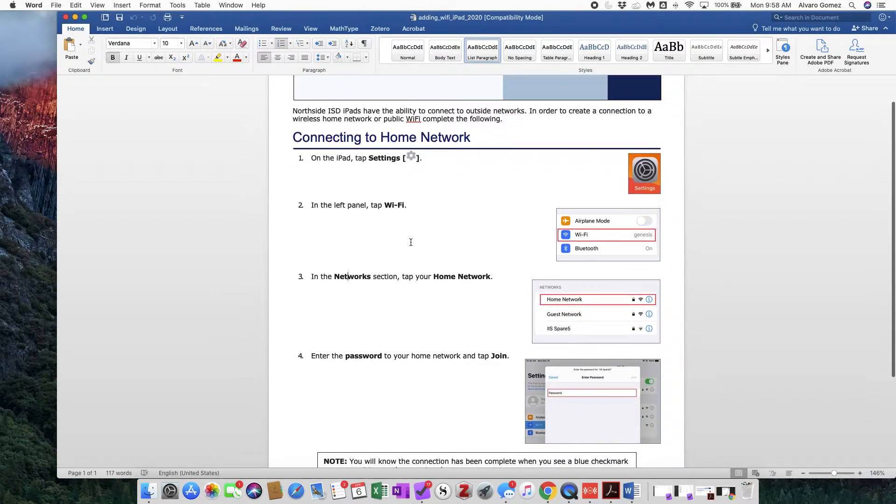
scroll(401, 139, up, 2)
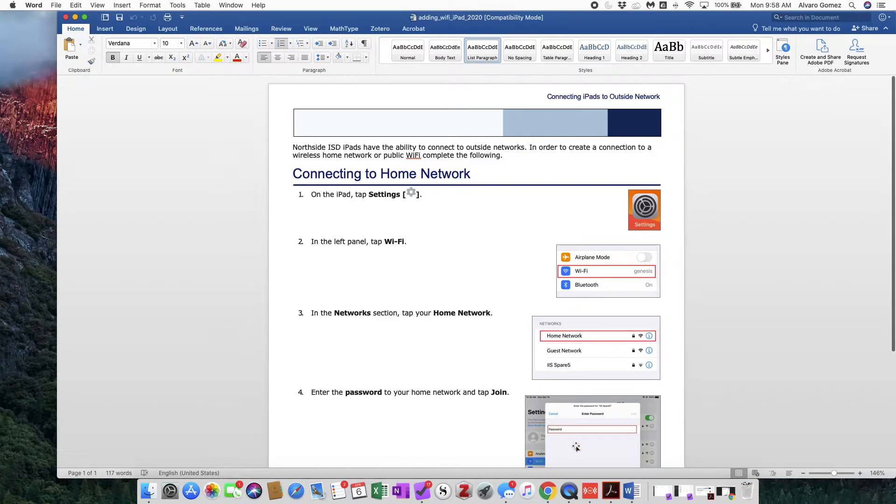
Step: Switch to the original PDF in Acrobat, narrow its window, and compare its title banner and layout with the Word document
click(614, 489)
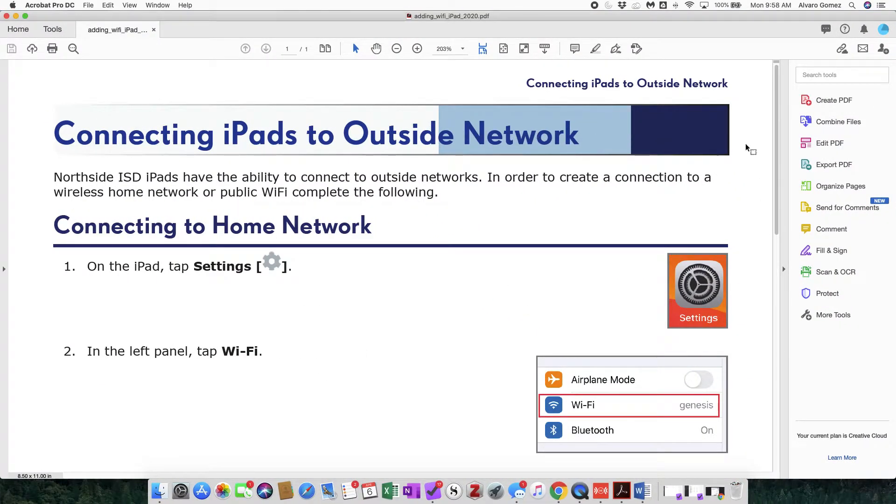
drag(835, 161, 441, 172)
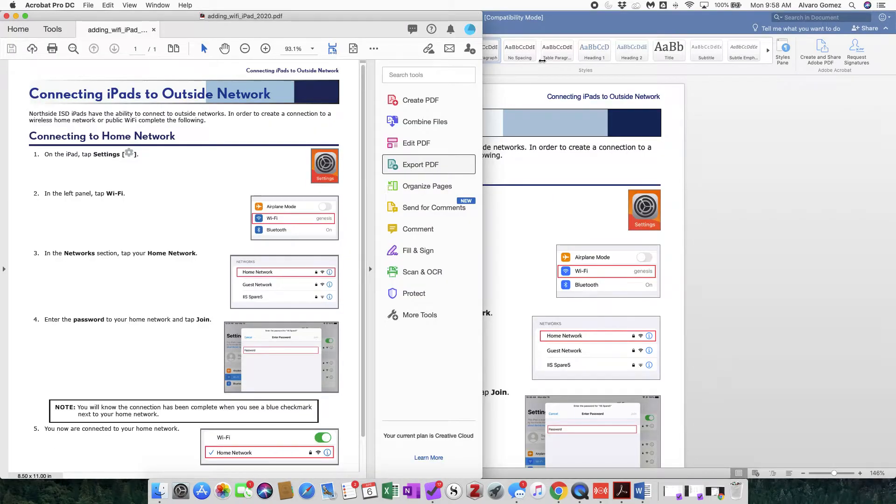
click(542, 61)
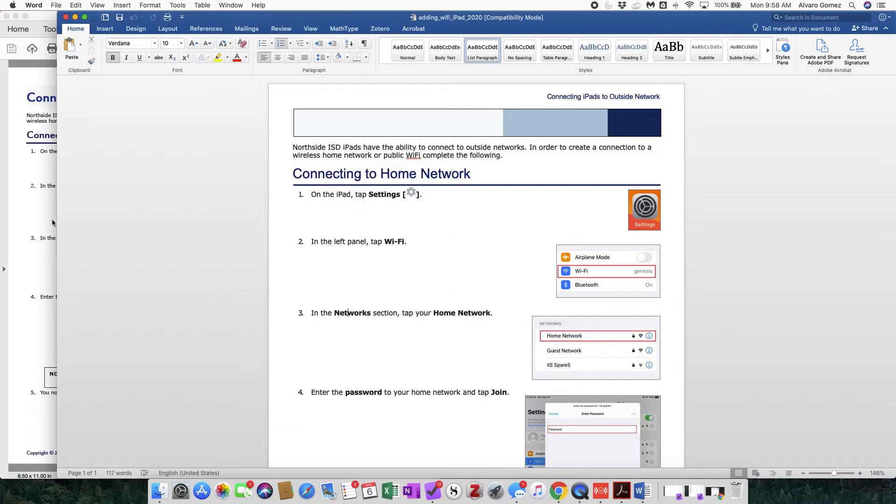
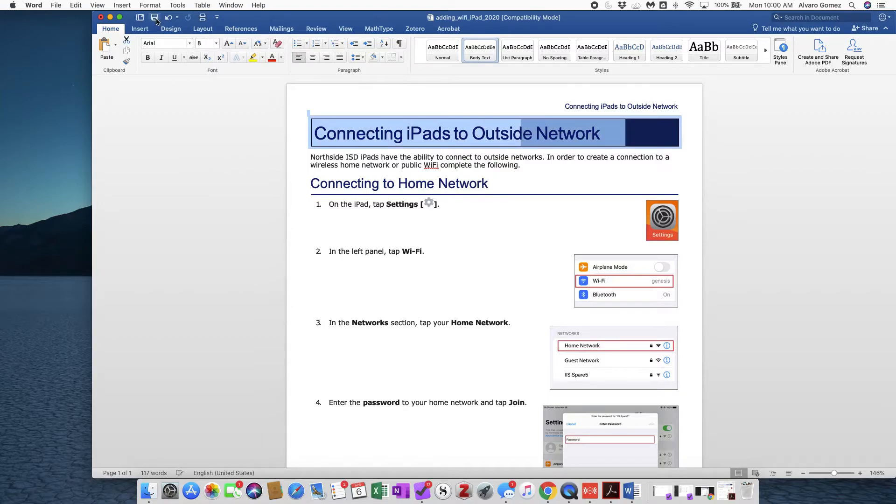
Step: Save the corrected adding_wifi_iPad_2020 Word document and close it
click(155, 18)
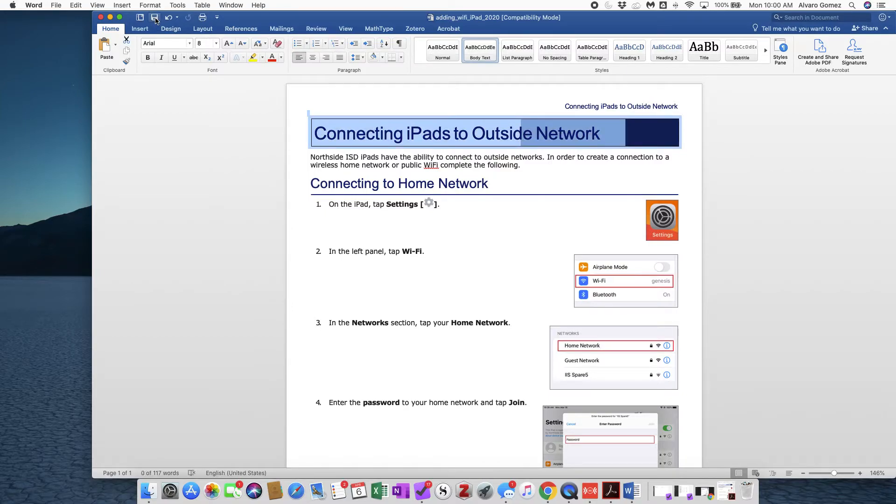
click(386, 217)
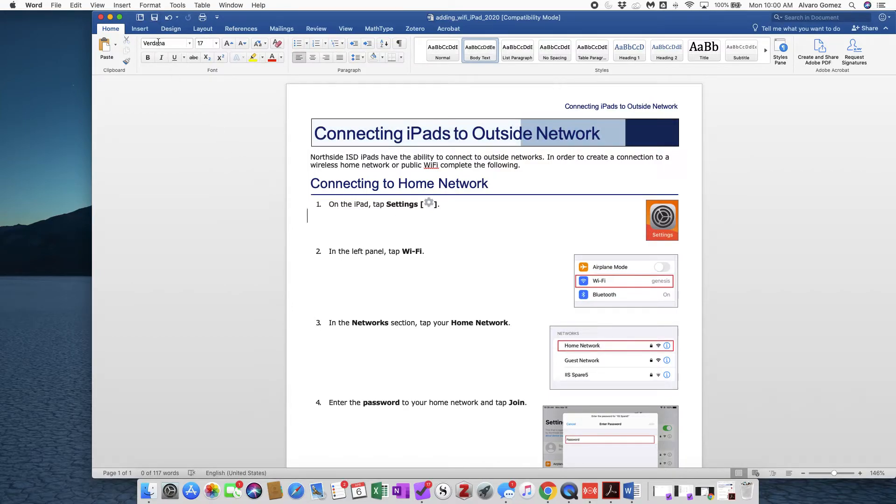
click(100, 17)
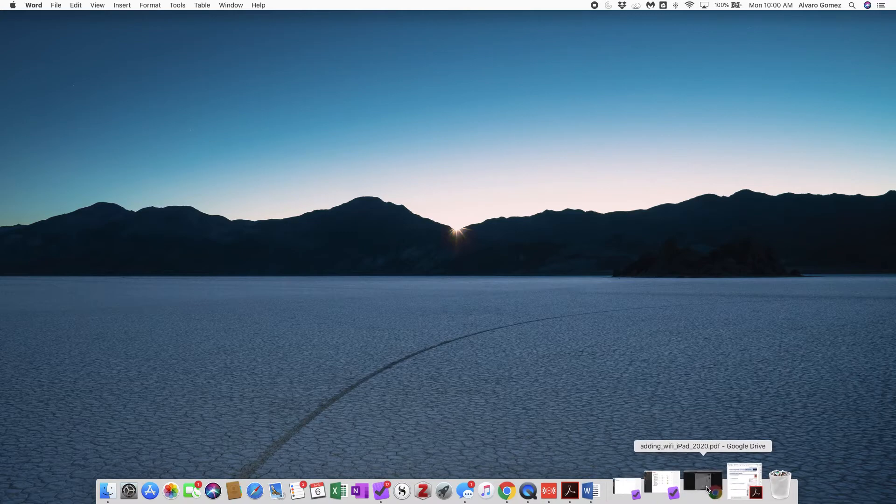
Step: Restore the minimized Chrome window and close both adding_wifi_iPad_2020.pdf tabs
click(704, 483)
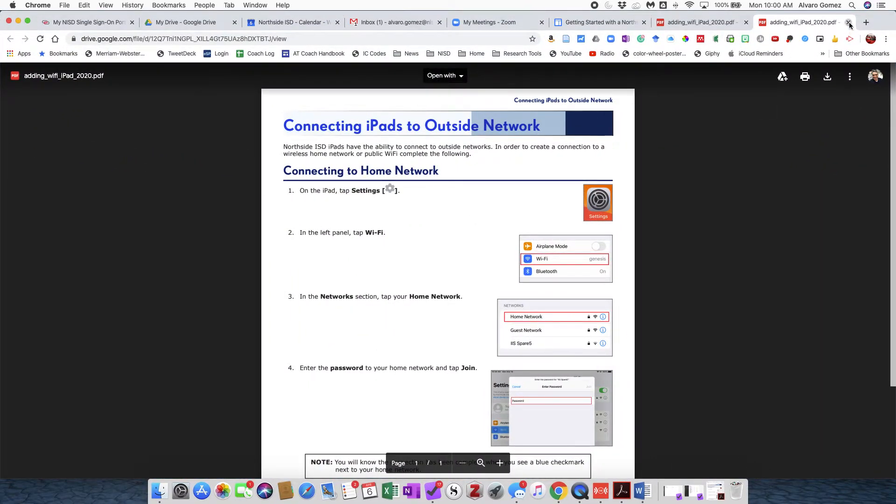
click(848, 23)
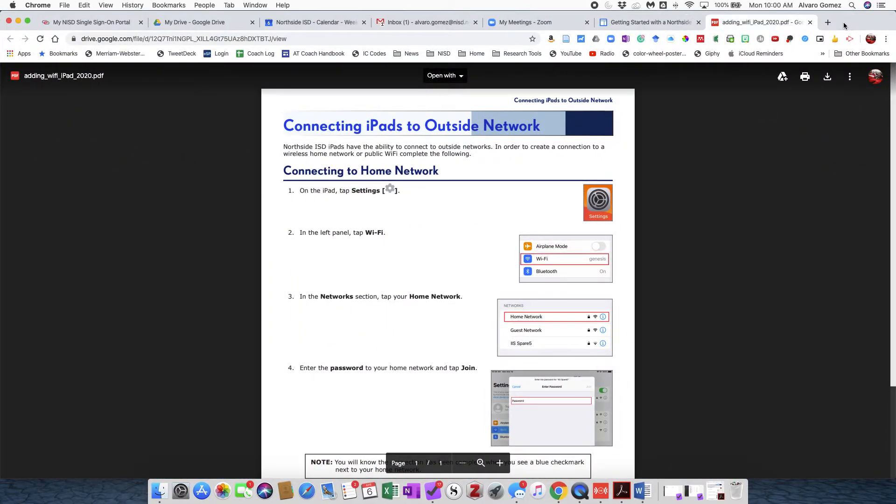
click(810, 24)
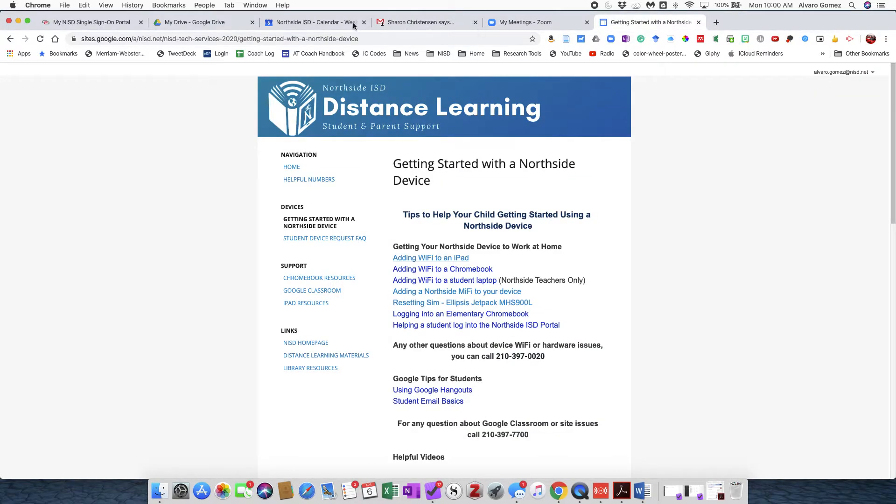
Step: Upload adding_wifi_iPad_2020.docx from the Downloads folder to My Drive in Google Drive
click(215, 26)
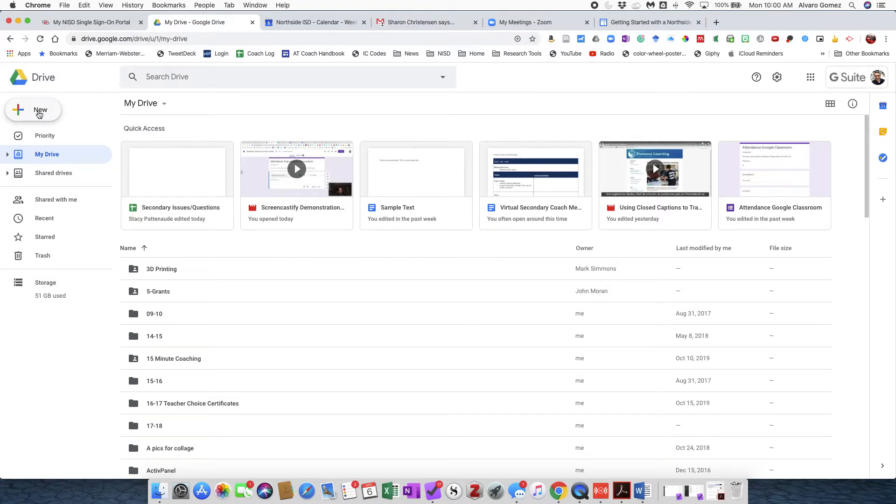
click(40, 114)
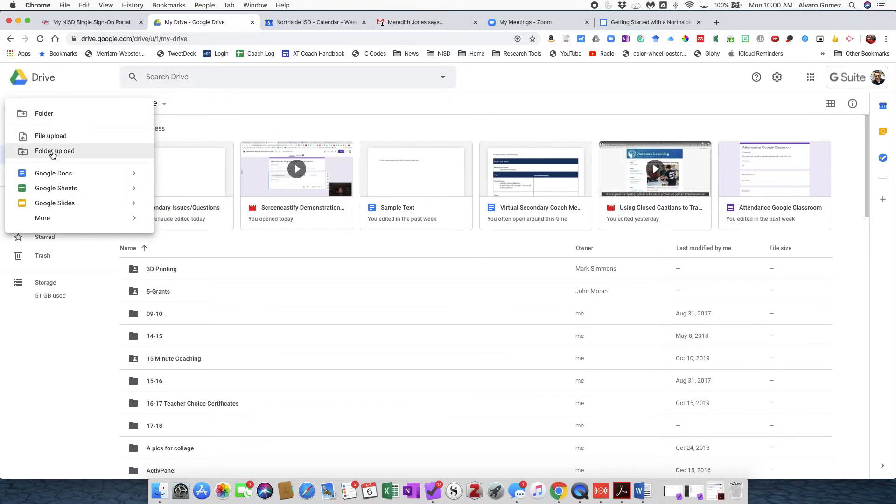
click(53, 140)
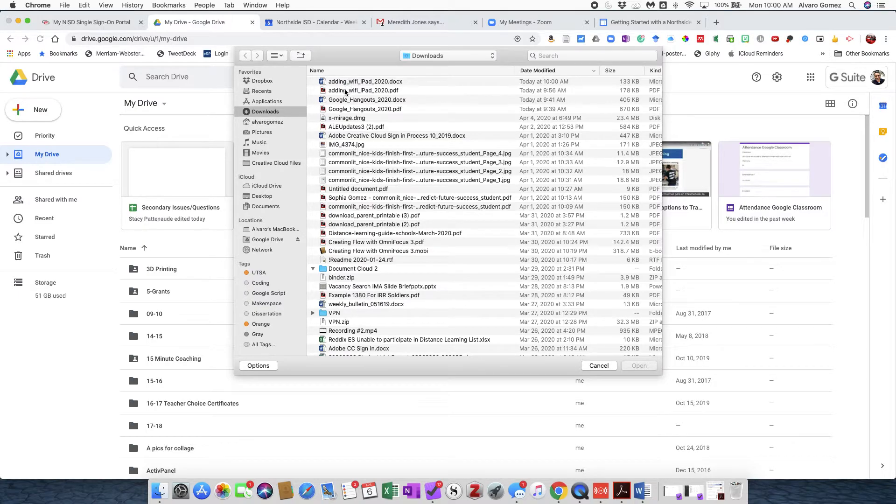
click(373, 84)
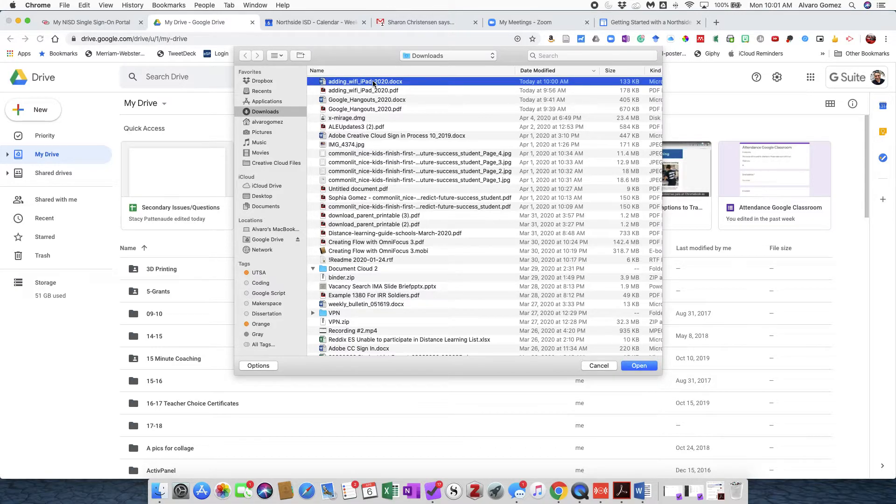
double_click(374, 82)
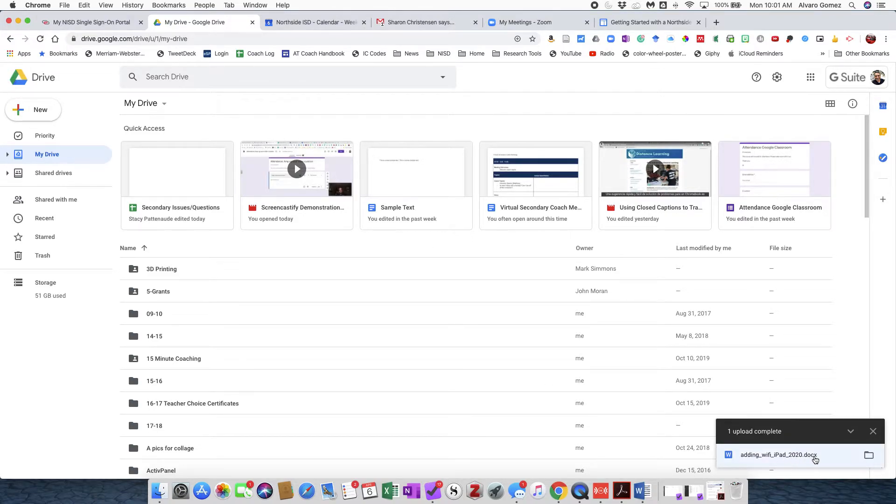
Step: Preview the uploaded adding_wifi_iPad_2020.docx from start to end and open it with Google Docs
click(787, 459)
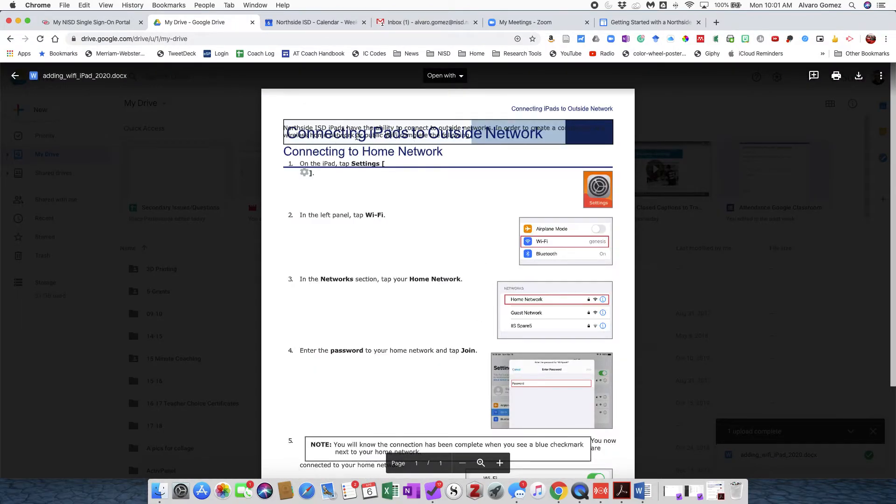
scroll(422, 241, down, 3)
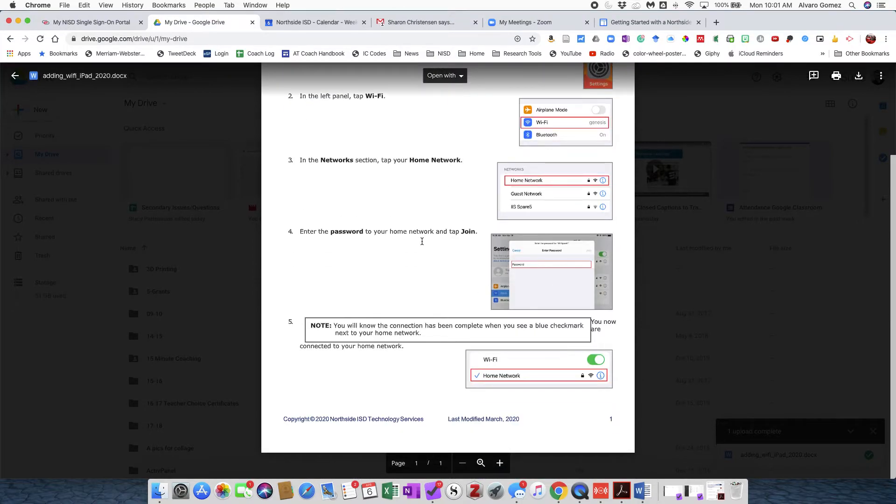
scroll(420, 231, up, 3)
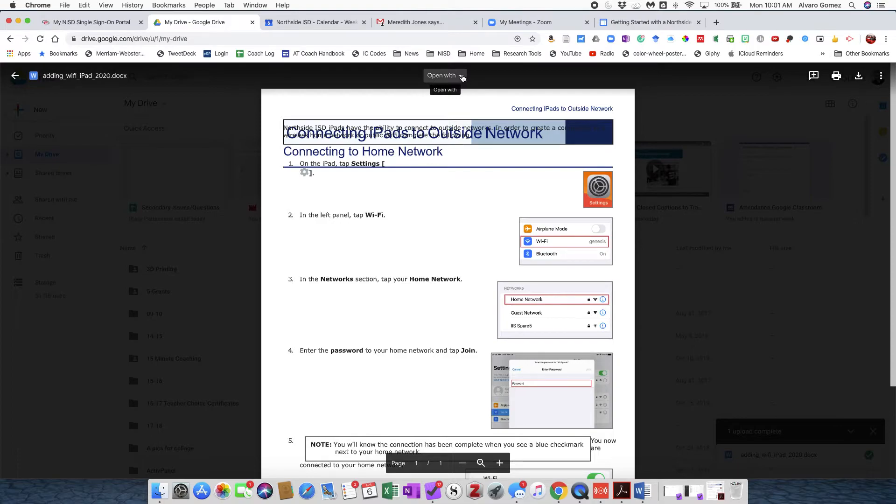
click(462, 77)
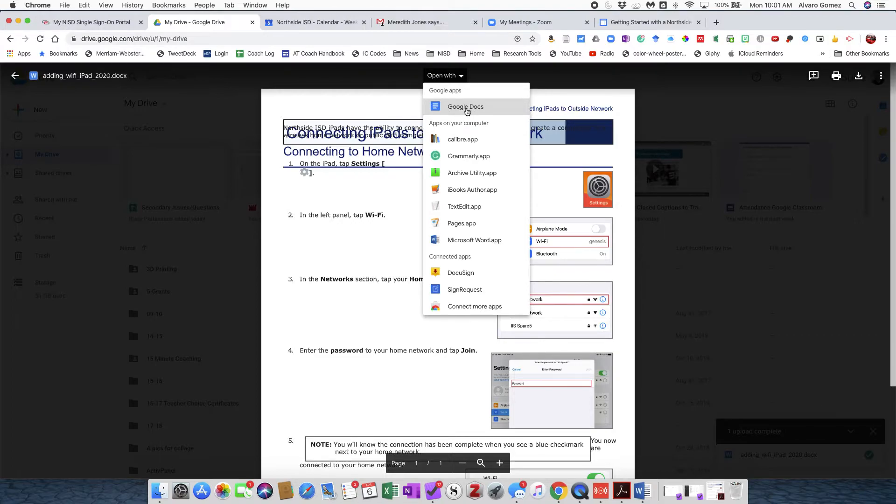
click(465, 108)
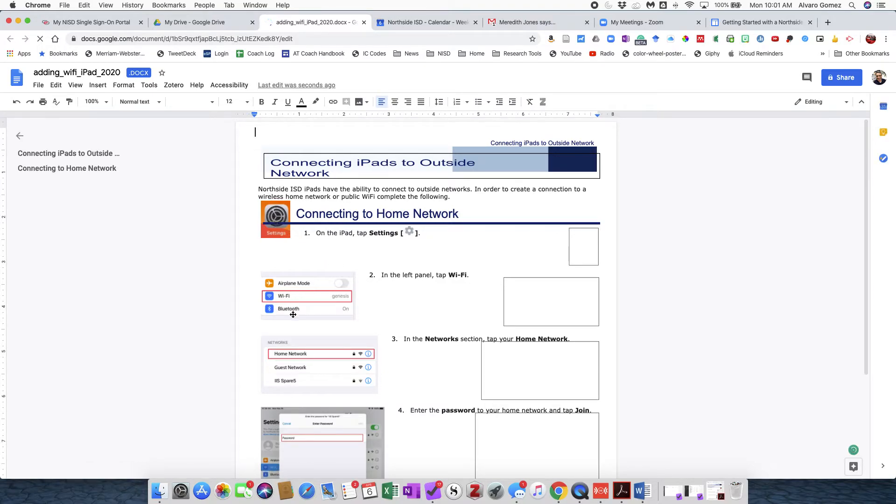
Step: Look over the converted document and move the blue banner graphic down into the title frame
scroll(302, 390, down, 3)
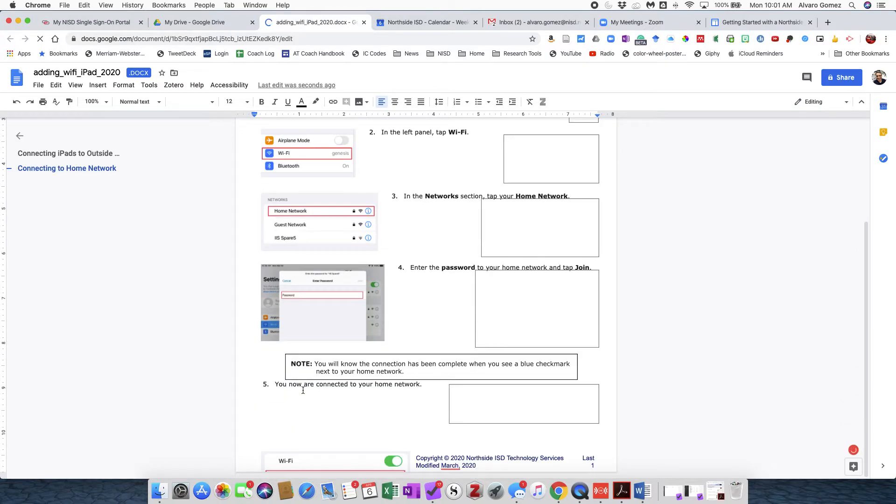
scroll(333, 363, up, 3)
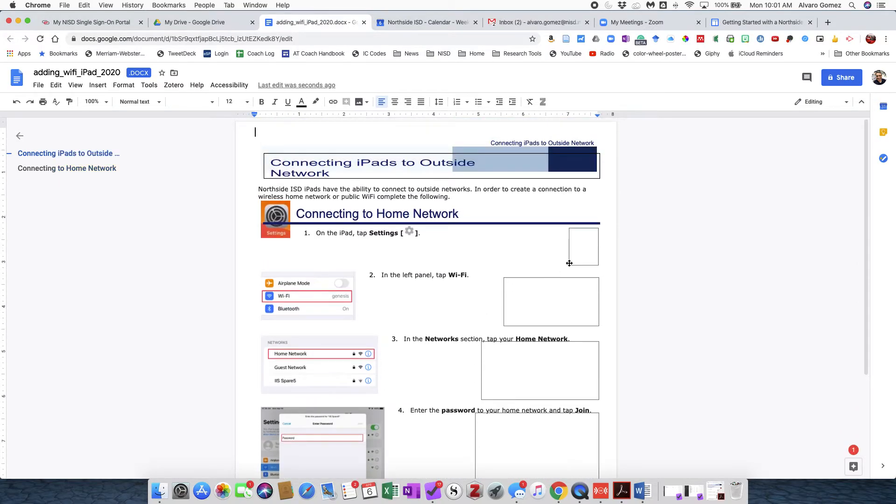
scroll(435, 363, down, 3)
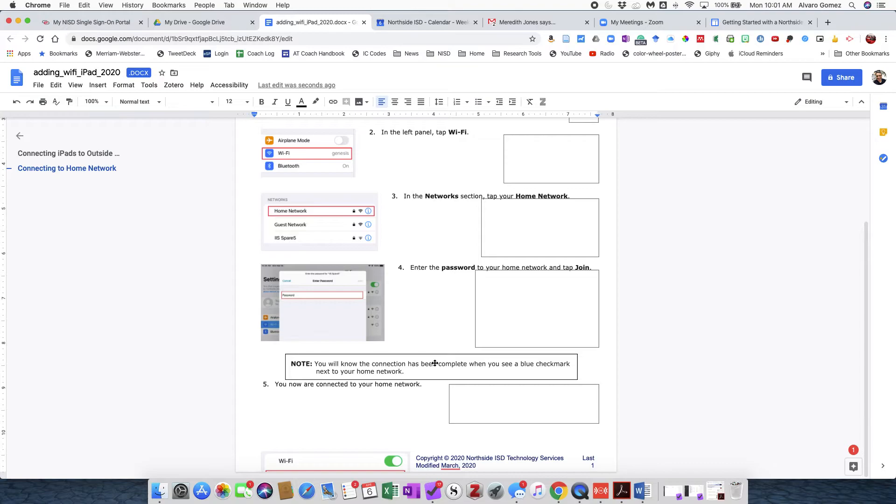
scroll(433, 363, up, 3)
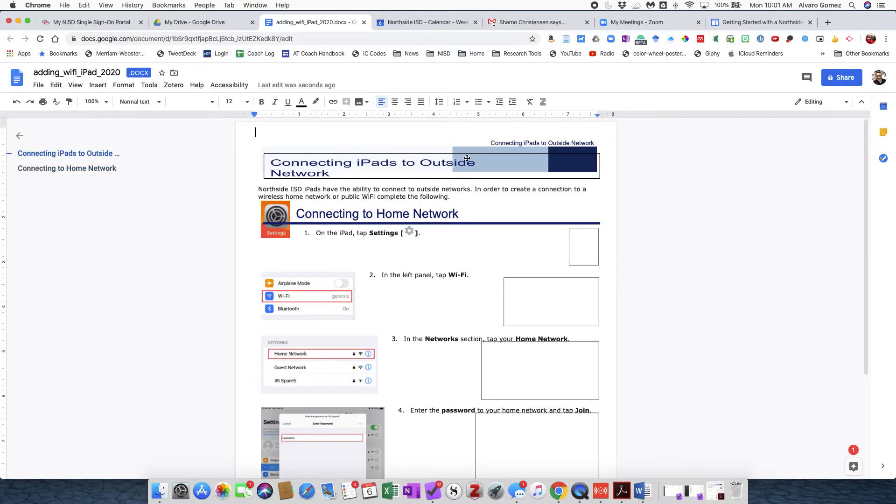
click(426, 174)
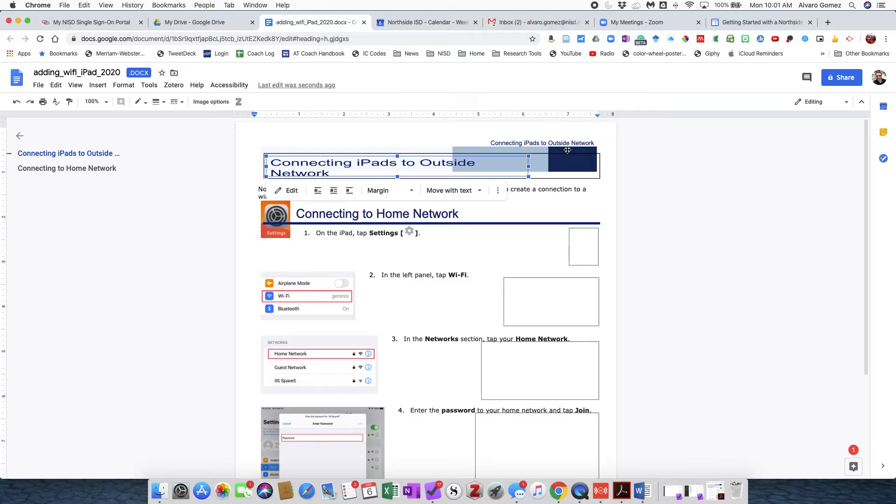
click(477, 147)
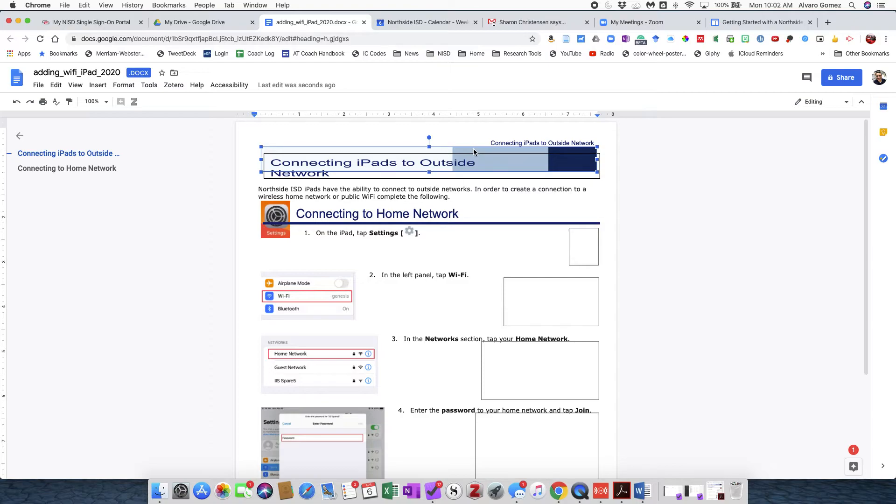
click(467, 143)
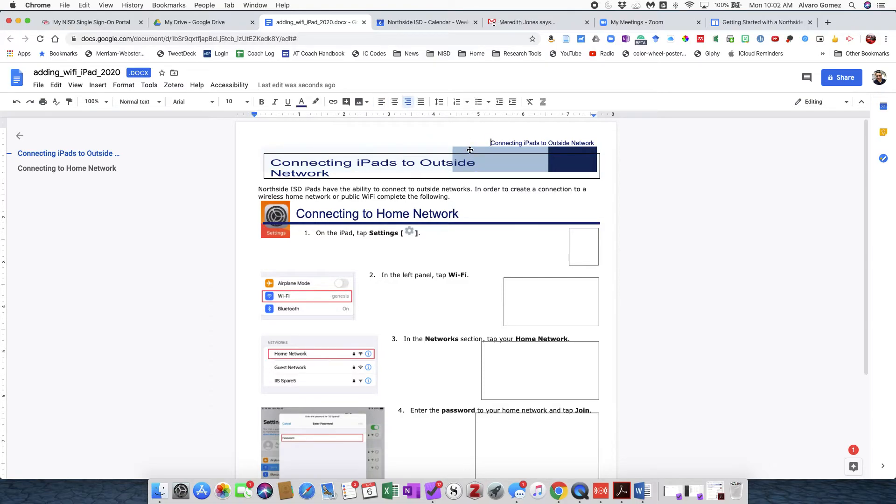
click(470, 150)
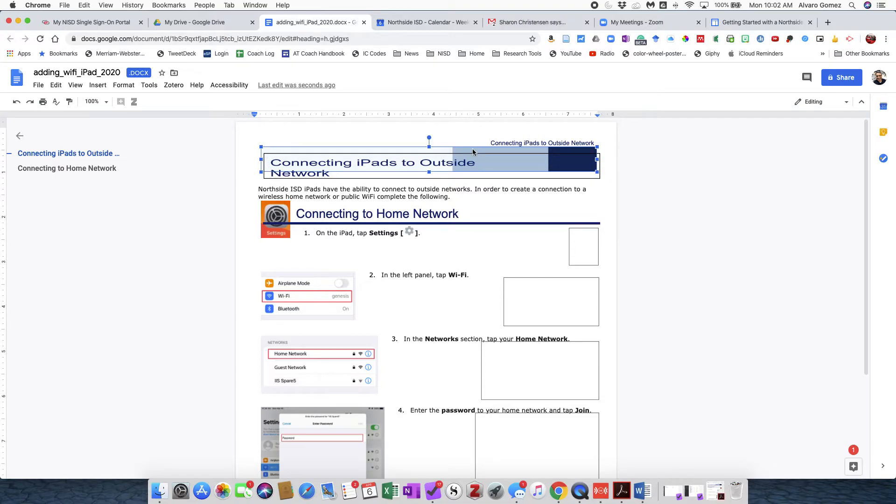
drag(472, 151, 473, 162)
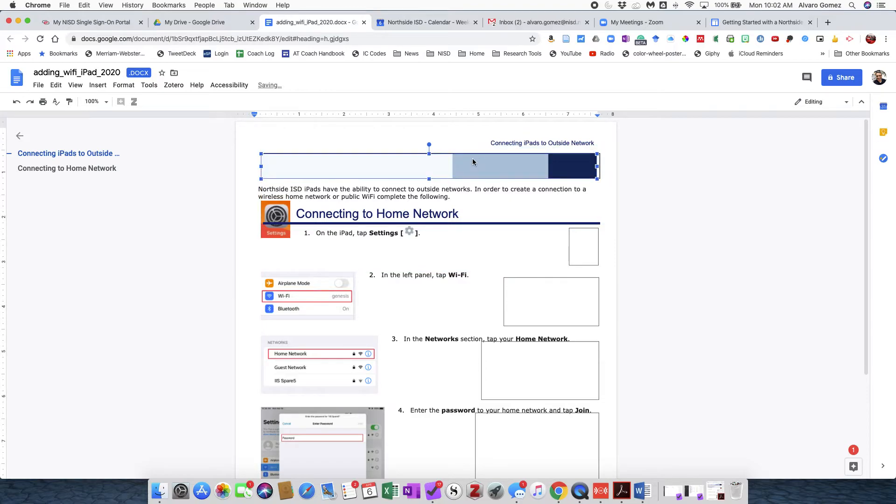
Step: Show the image options of the title text box in the banner and examine its size, text wrapping and position settings
right_click(424, 167)
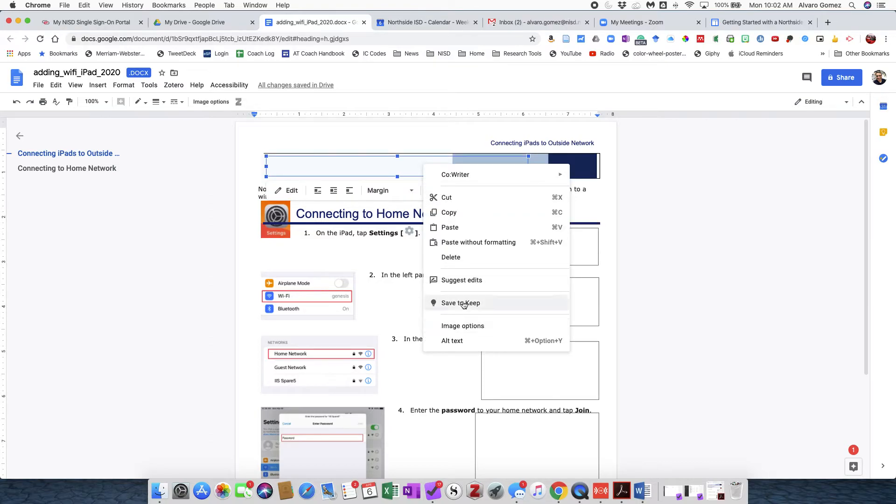
click(476, 326)
click(777, 134)
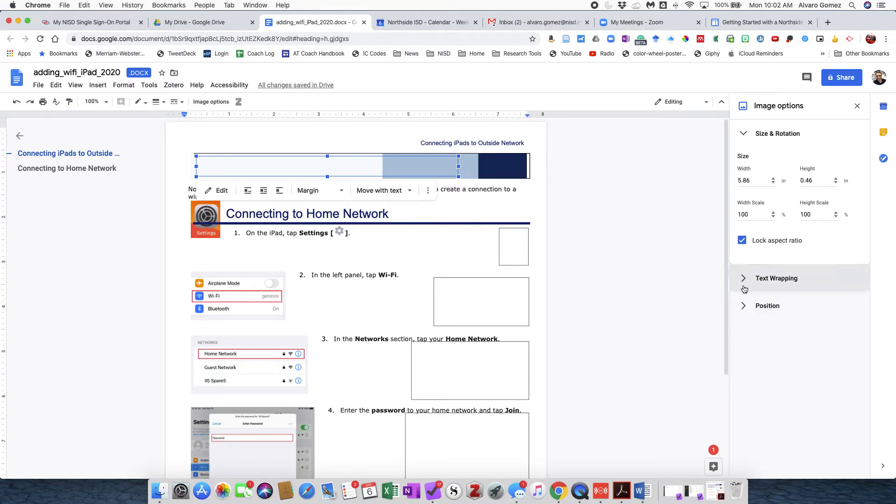
click(745, 282)
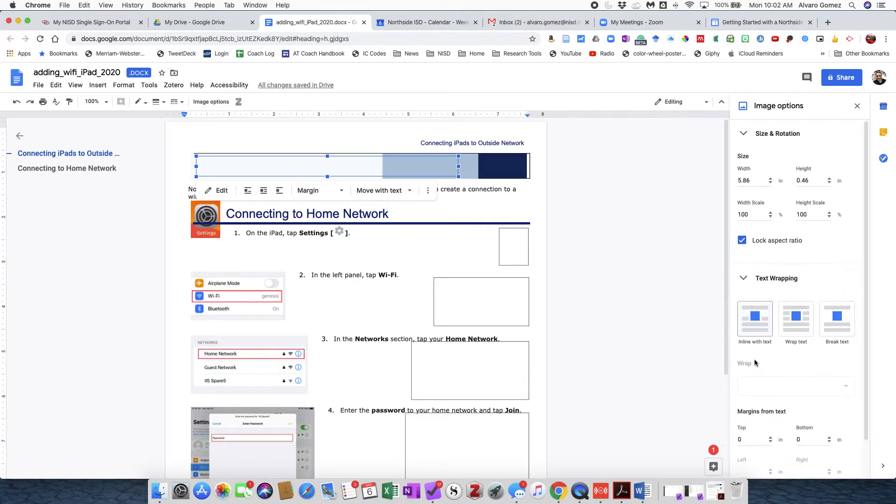
click(744, 280)
click(743, 306)
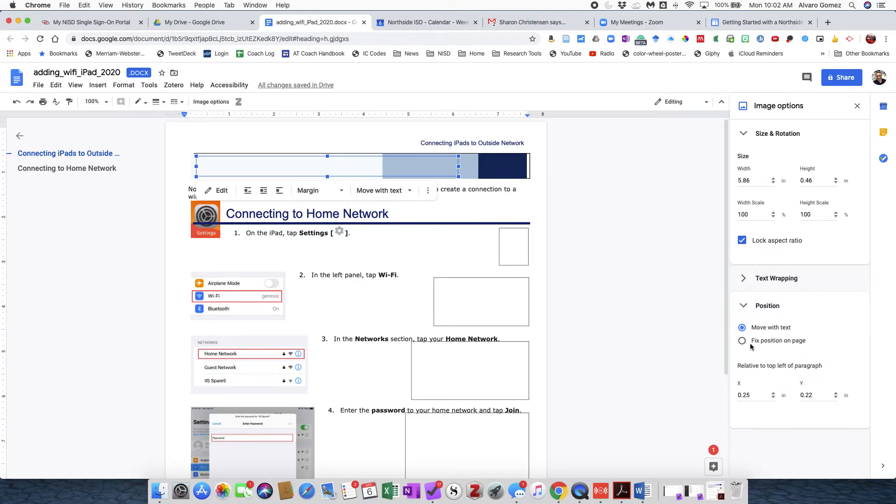
click(744, 306)
click(745, 280)
scroll(775, 318, down, 1)
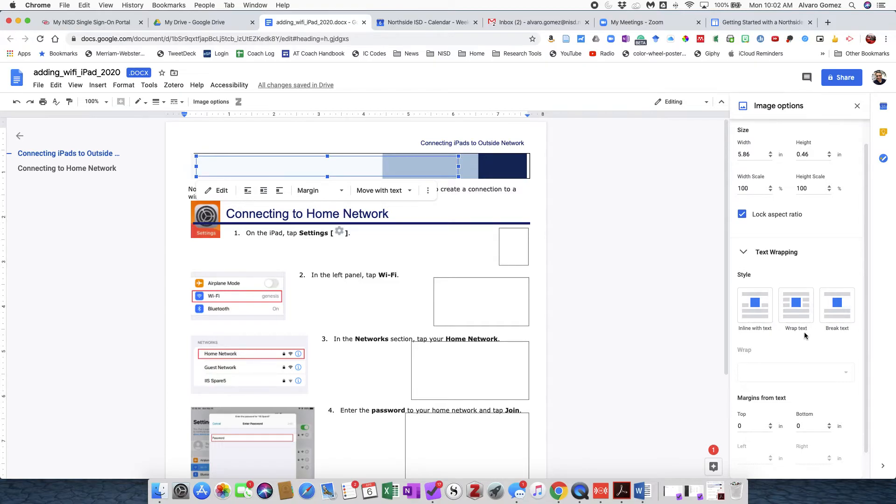
scroll(776, 336, down, 1)
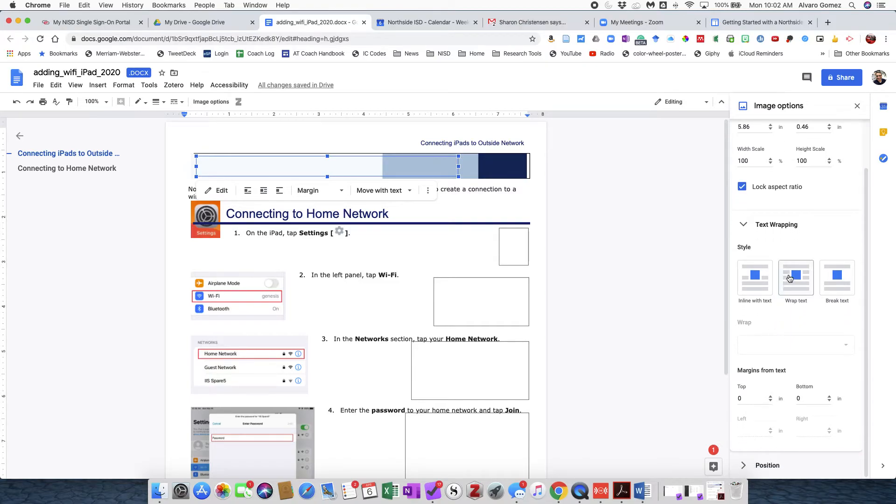
click(743, 225)
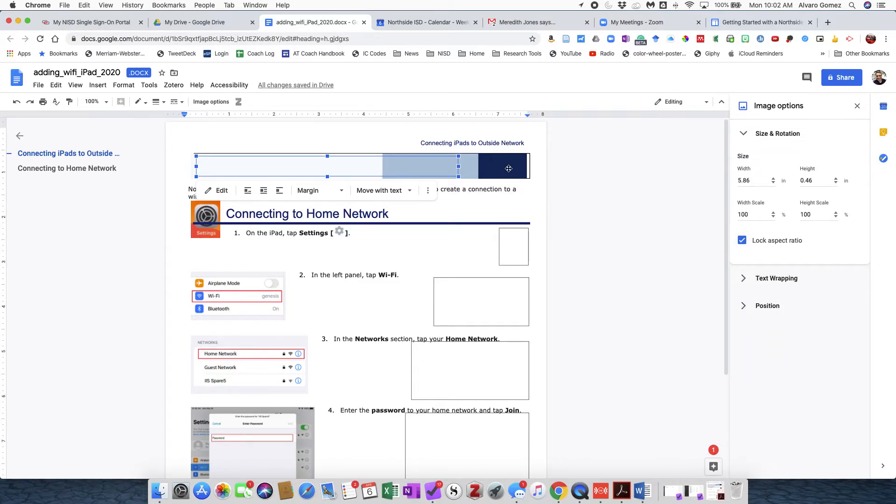
right_click(406, 167)
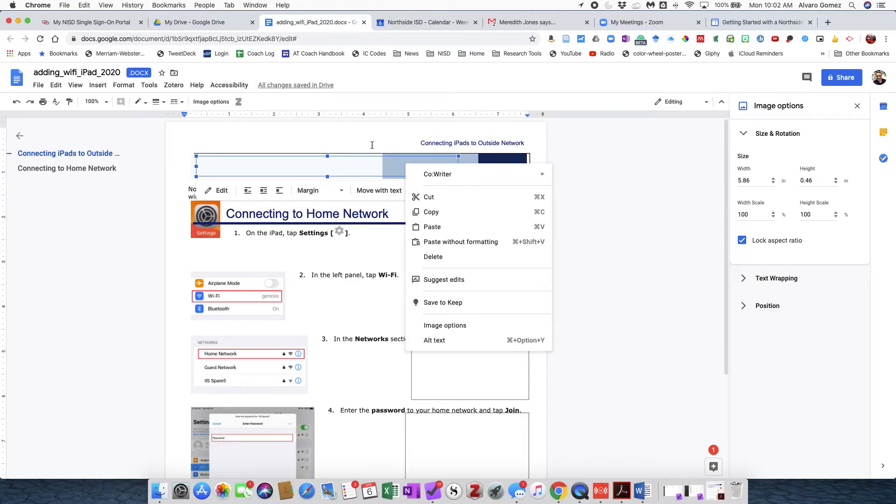
click(352, 168)
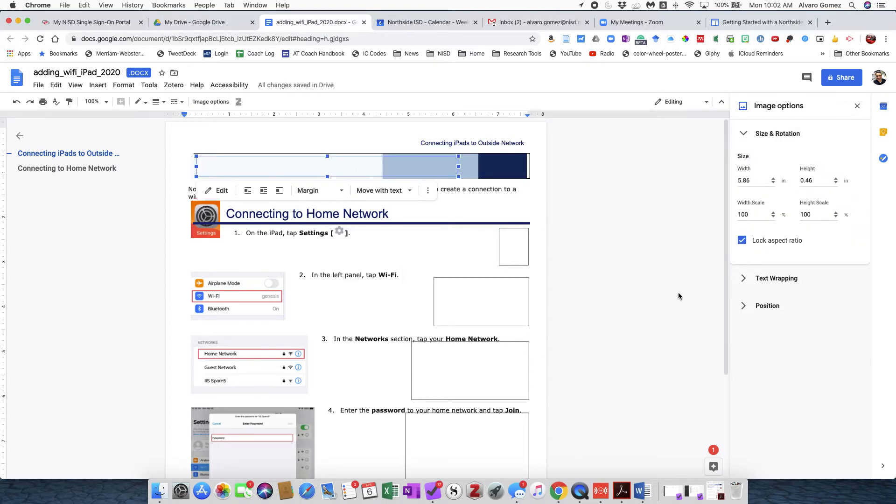
Step: Try the Break text and Wrap text styles on the title text box, then set it to Inline with text
click(745, 283)
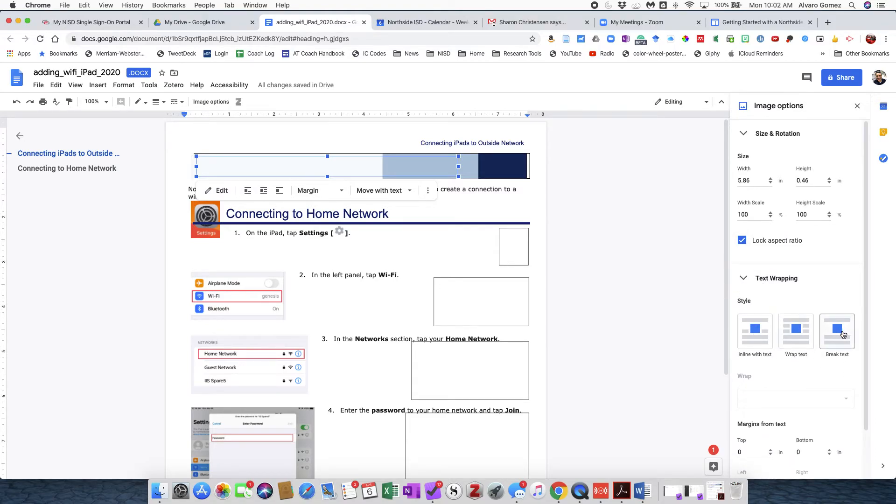
click(837, 334)
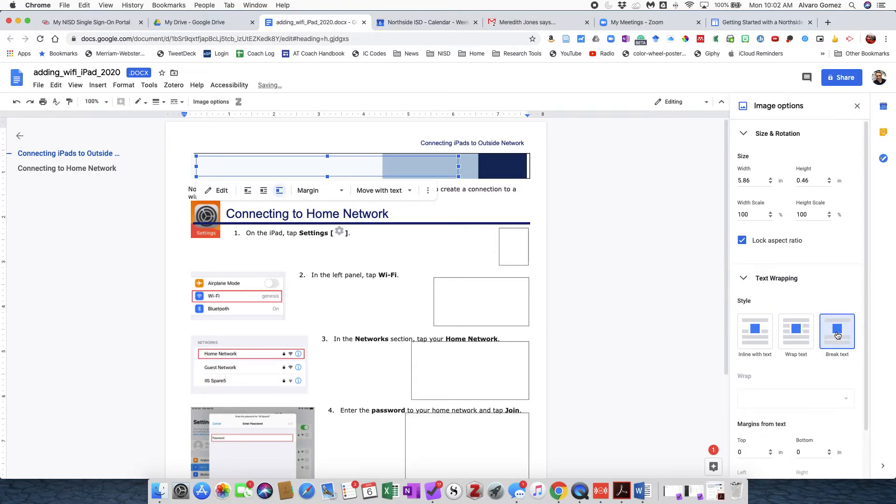
click(793, 334)
click(758, 326)
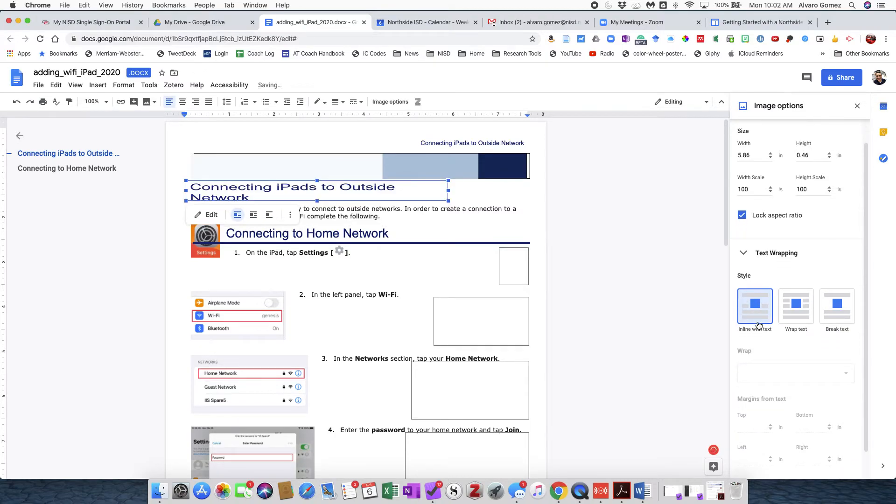
click(666, 260)
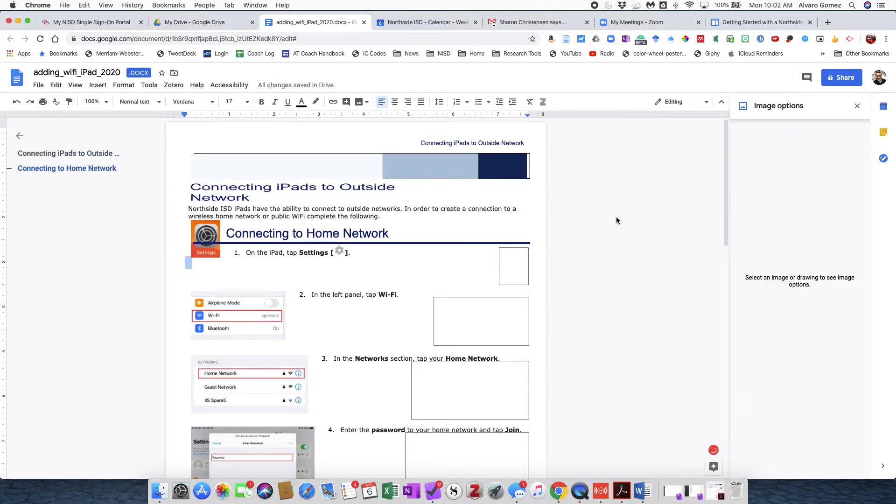
Step: Set the "Connecting iPads to Outside Network" title box to Wrap text and move it onto the blue banner
click(275, 191)
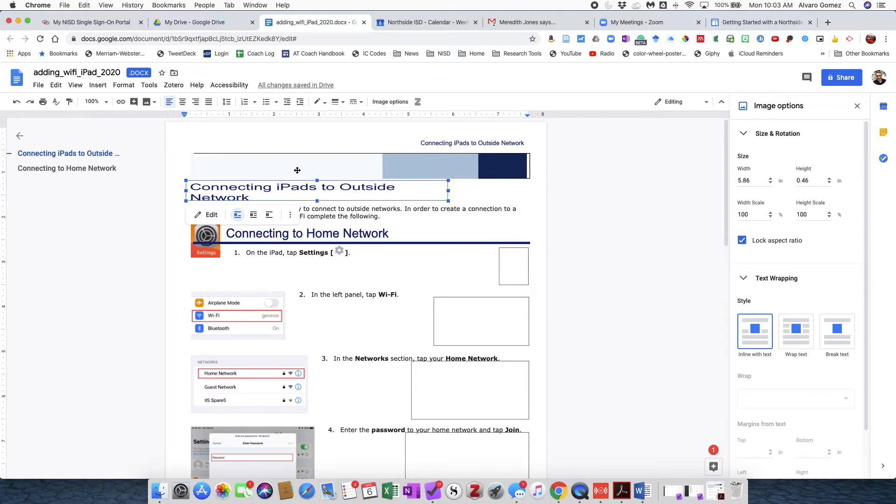
click(296, 172)
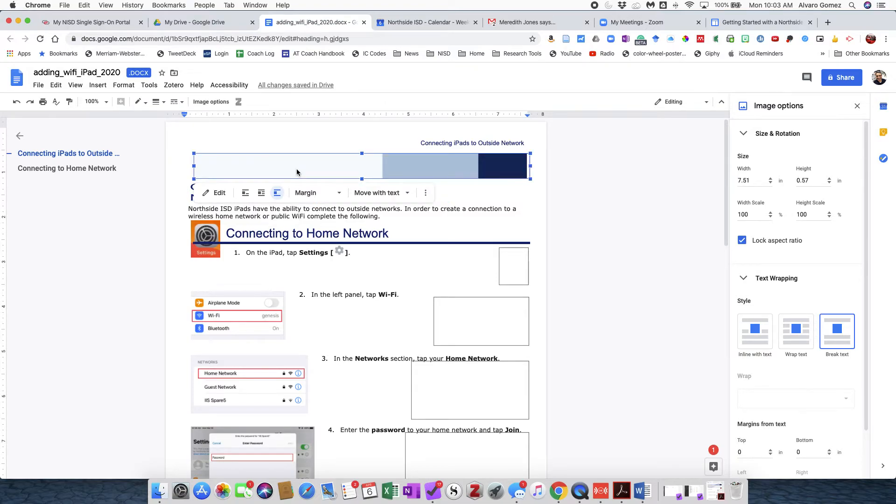
scroll(261, 151, down, 1)
click(219, 173)
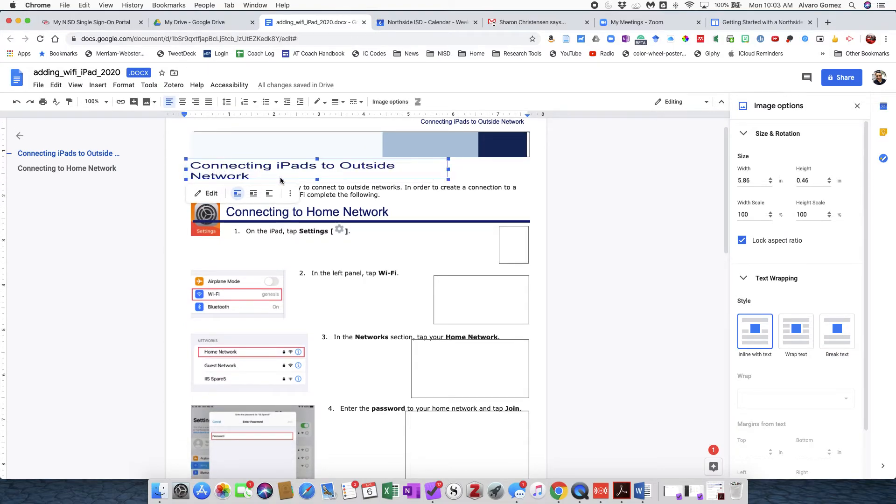
click(795, 335)
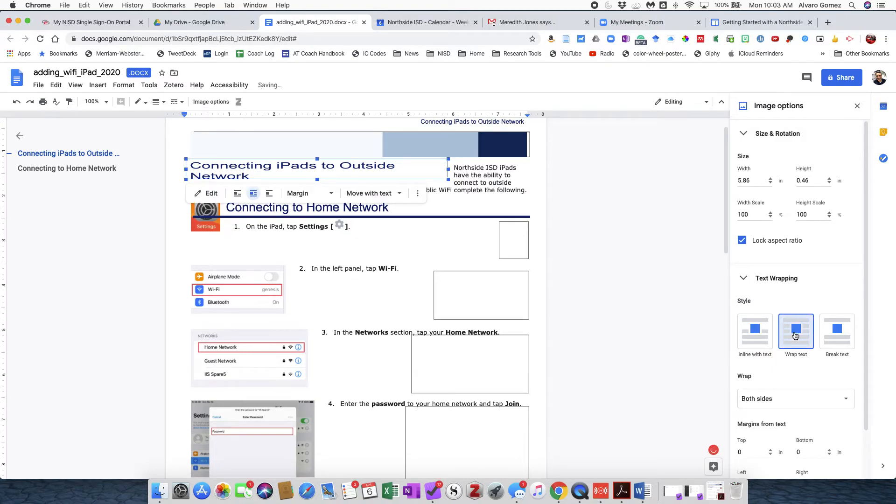
drag(376, 172, 383, 141)
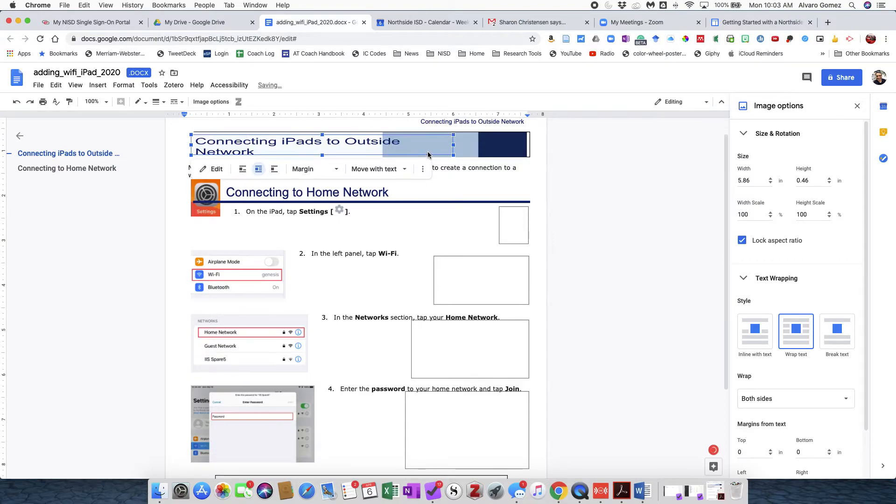
click(619, 215)
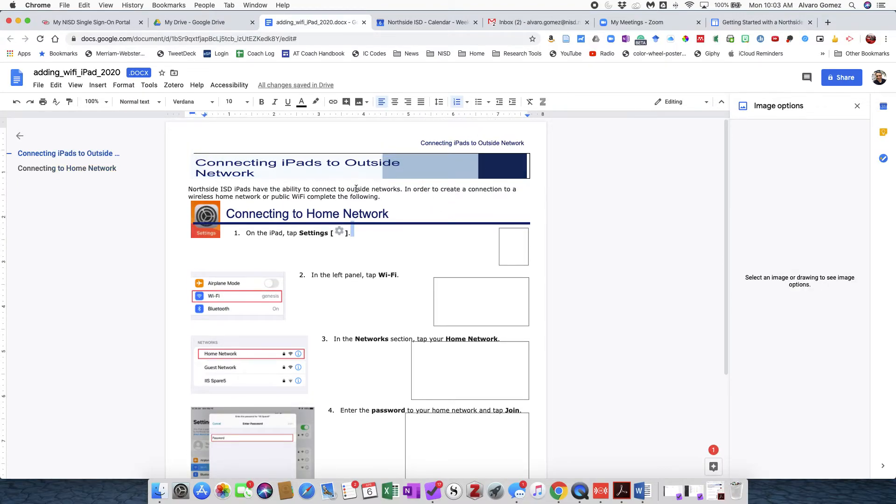
click(423, 174)
click(610, 206)
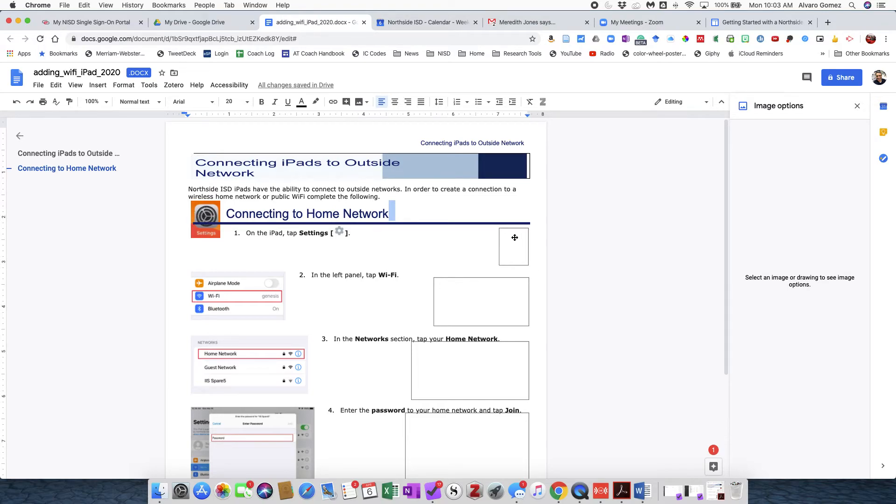
Step: Move the Settings icon image from beside the "Connecting to Home Network" heading into the empty frame next to step 1
click(206, 210)
drag(207, 211, 526, 236)
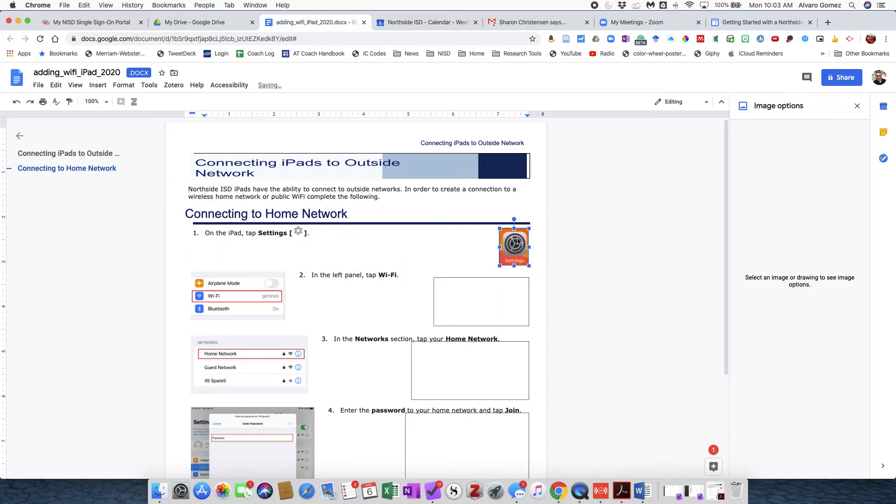
Step: Move the Wi-Fi settings image and the Networks list image into the empty frames next to steps 2 and 3
drag(259, 293, 498, 298)
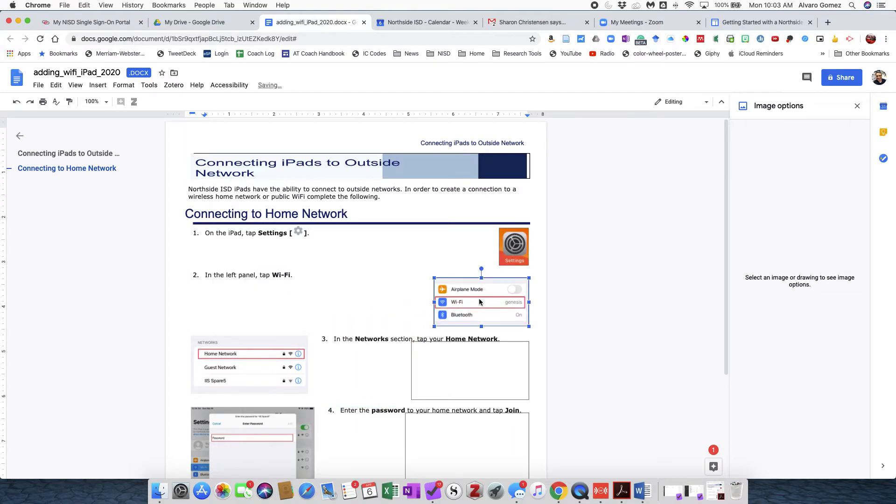
scroll(399, 296, down, 3)
click(587, 298)
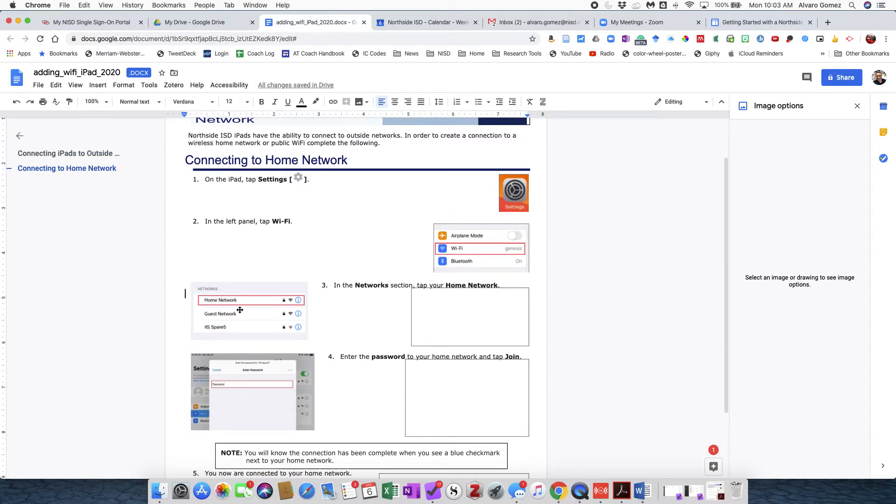
drag(240, 311, 459, 311)
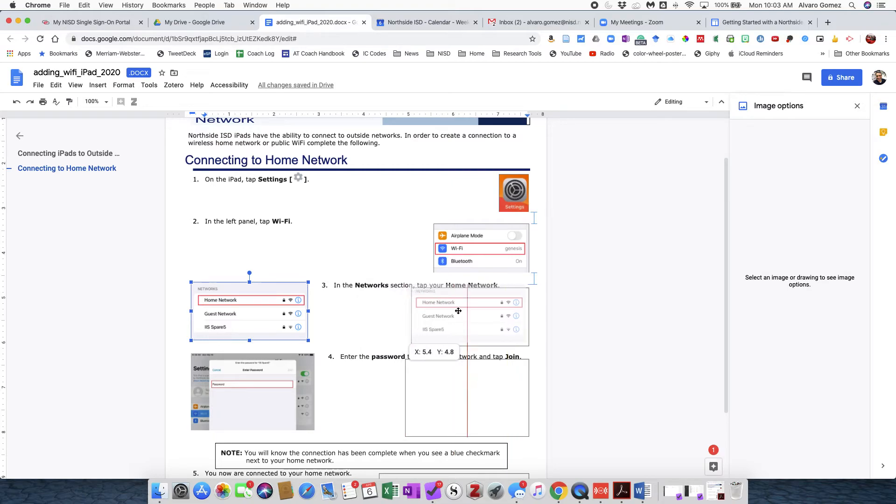
drag(458, 311, 458, 317)
Step: Move the Enter Password screenshot and the connected Home Network image into the empty frames next to steps 4 and 5
scroll(340, 314, down, 4)
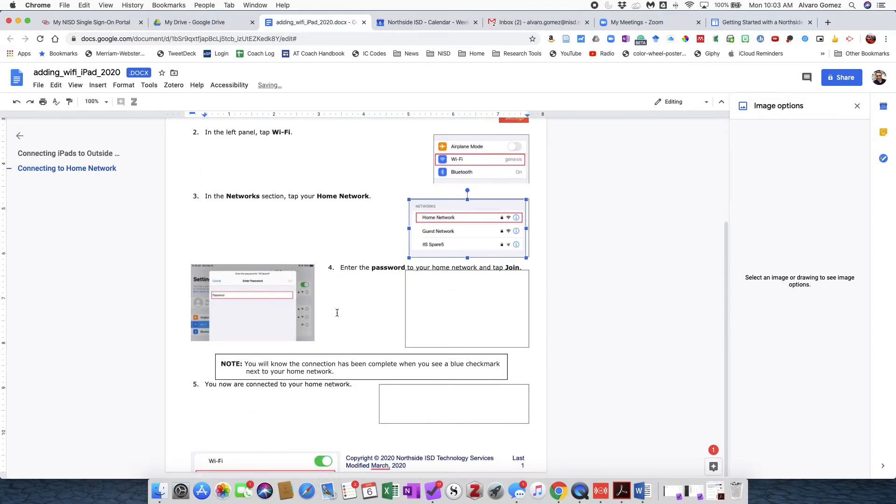
drag(242, 299, 457, 304)
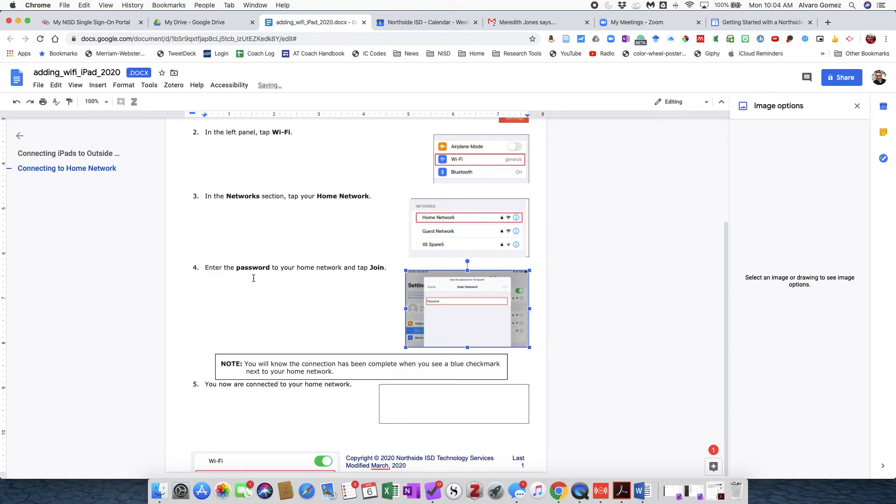
scroll(274, 280, up, 3)
scroll(274, 280, down, 3)
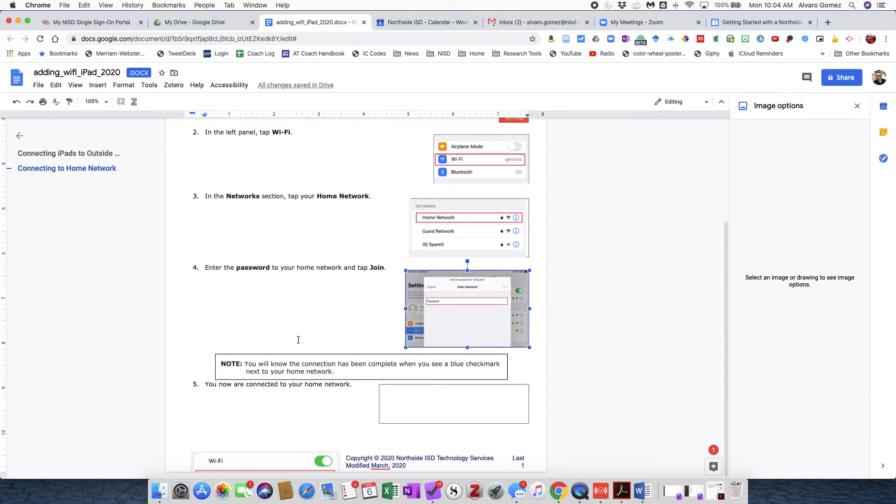
click(269, 405)
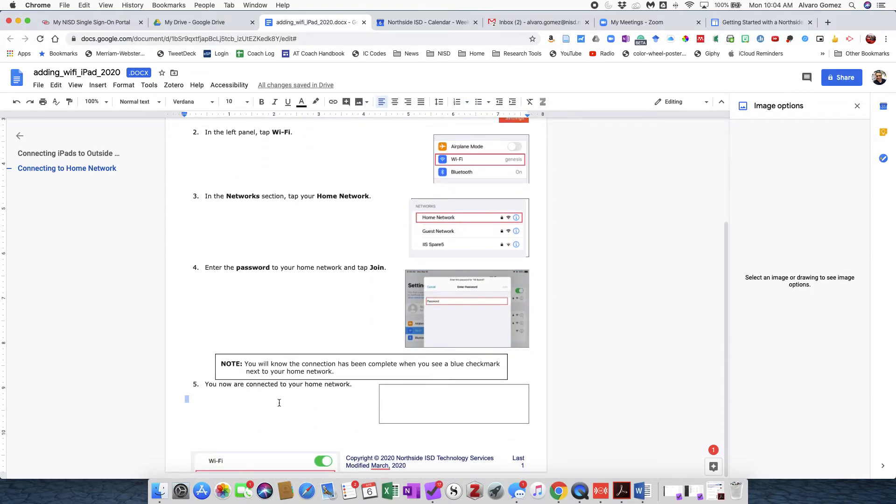
drag(290, 460, 475, 378)
click(287, 410)
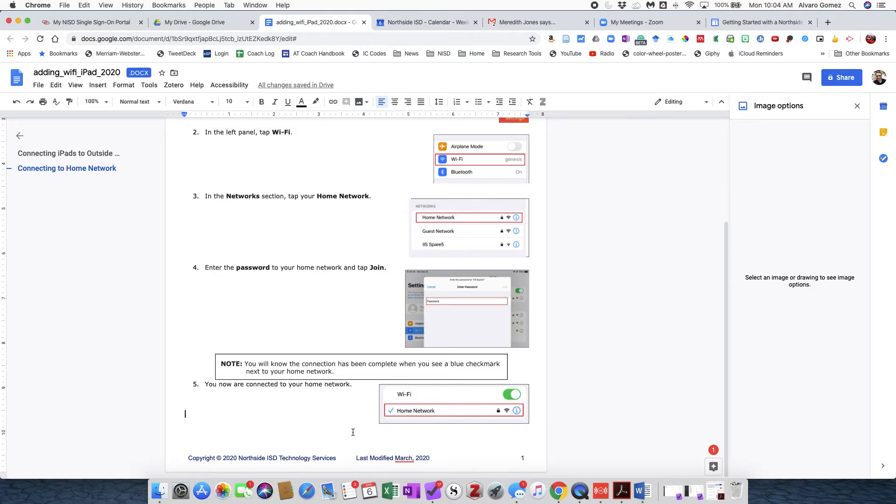
Step: Review the banner and the placement of all step images from the title down to the footer
scroll(353, 432, up, 5)
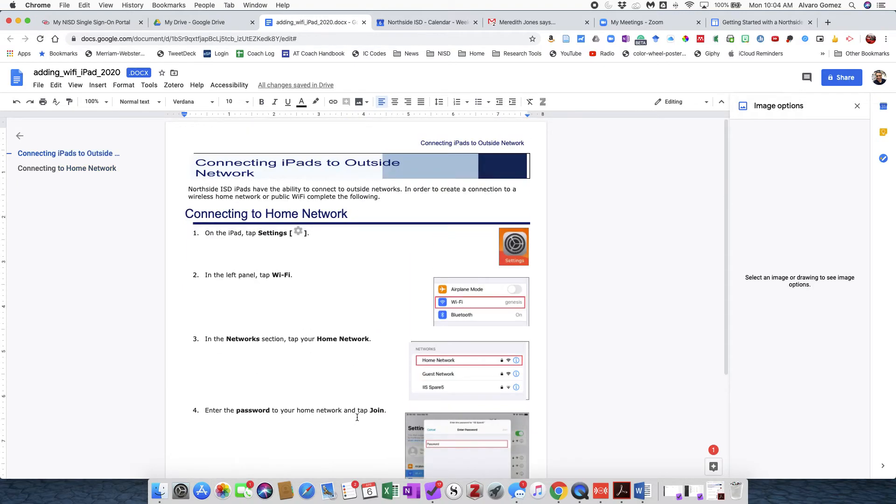
click(278, 164)
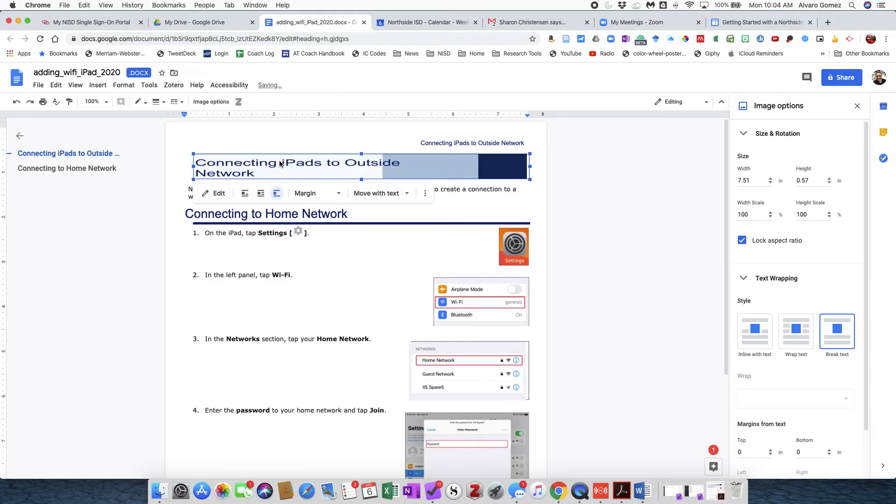
click(591, 205)
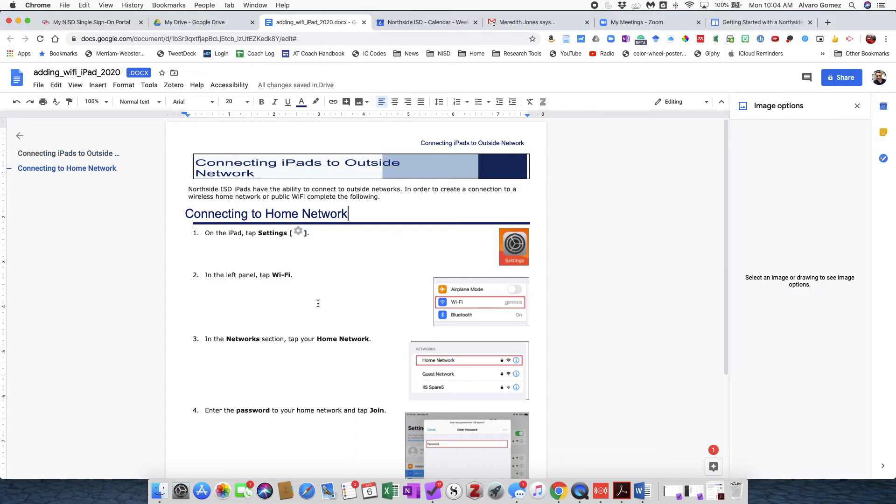
scroll(327, 335, down, 5)
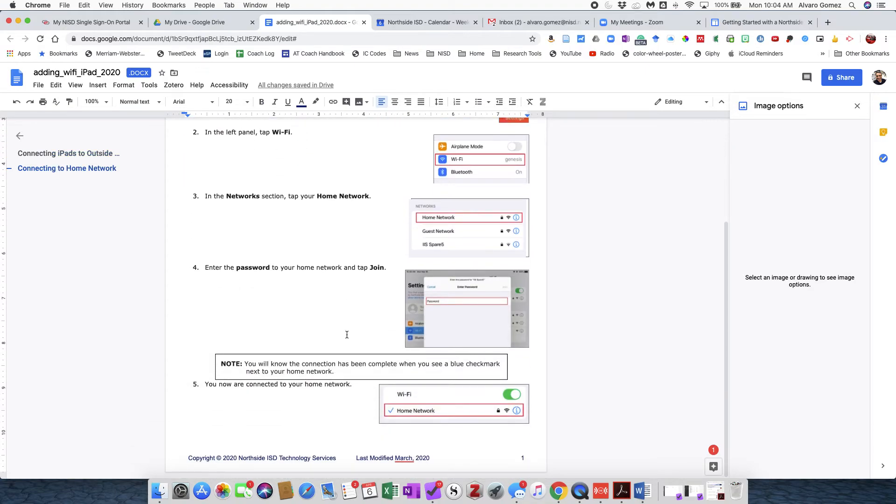
scroll(282, 323, up, 5)
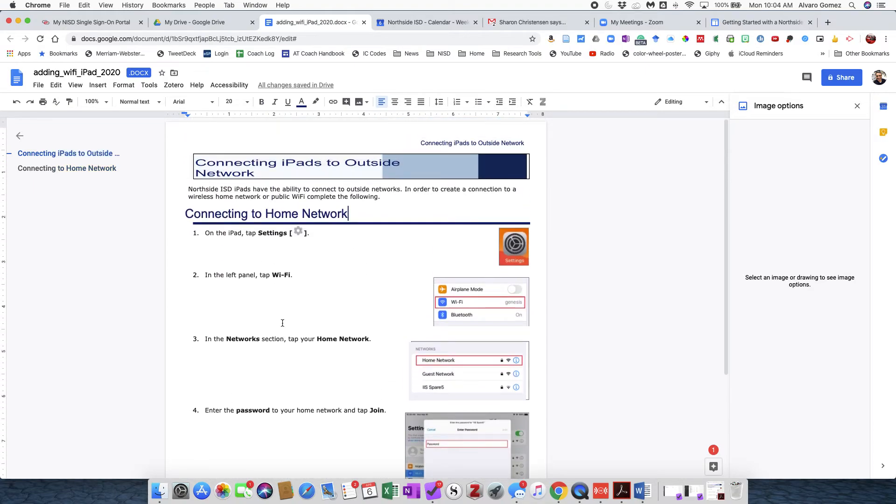
scroll(584, 299, down, 4)
scroll(584, 299, up, 4)
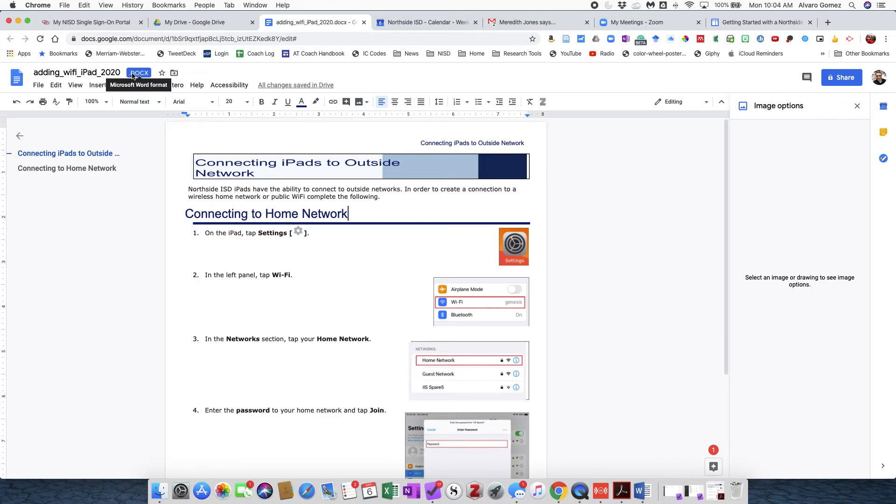
Step: Save the Word file as a Google Docs document, compare the two versions, and close the .DOCX one
click(39, 86)
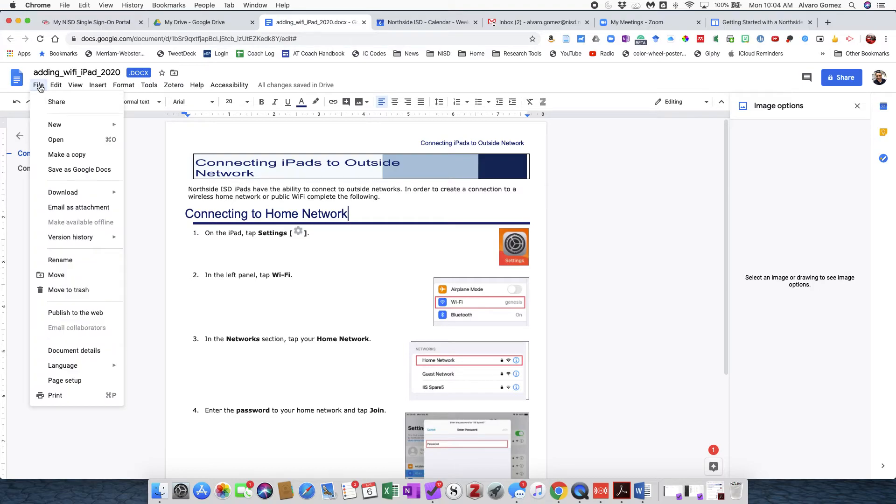
click(87, 171)
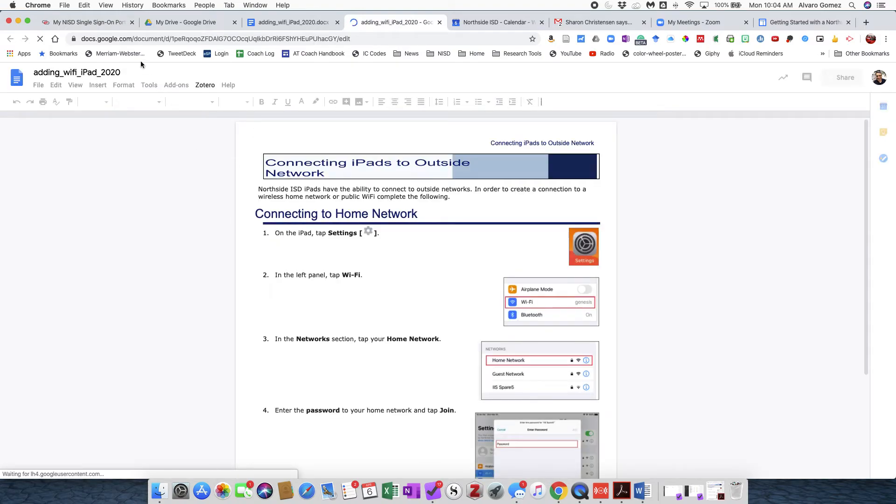
click(267, 25)
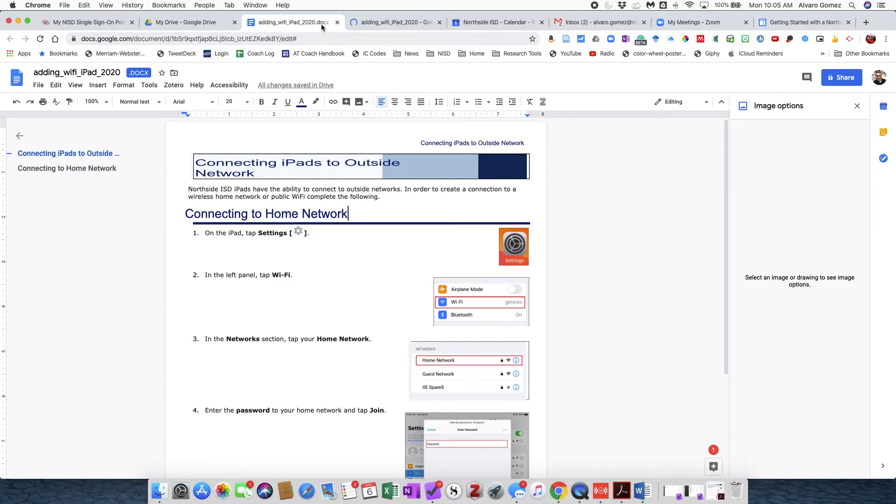
click(382, 22)
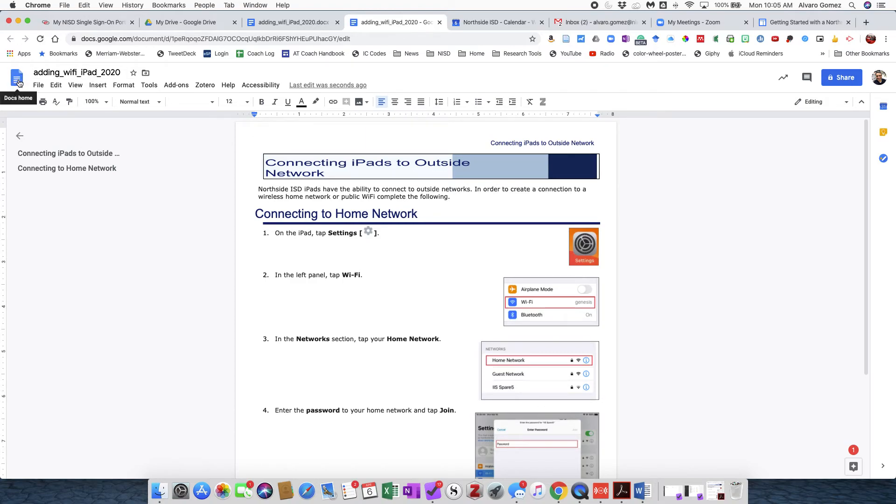
click(317, 22)
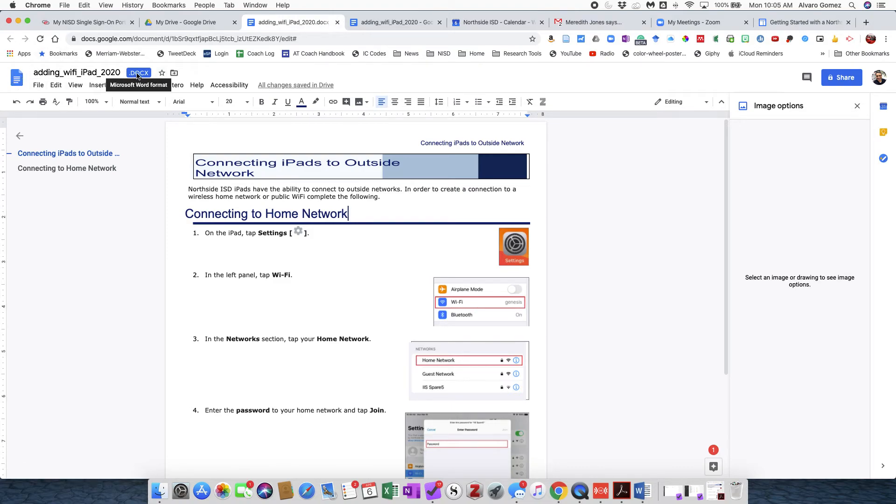
click(336, 22)
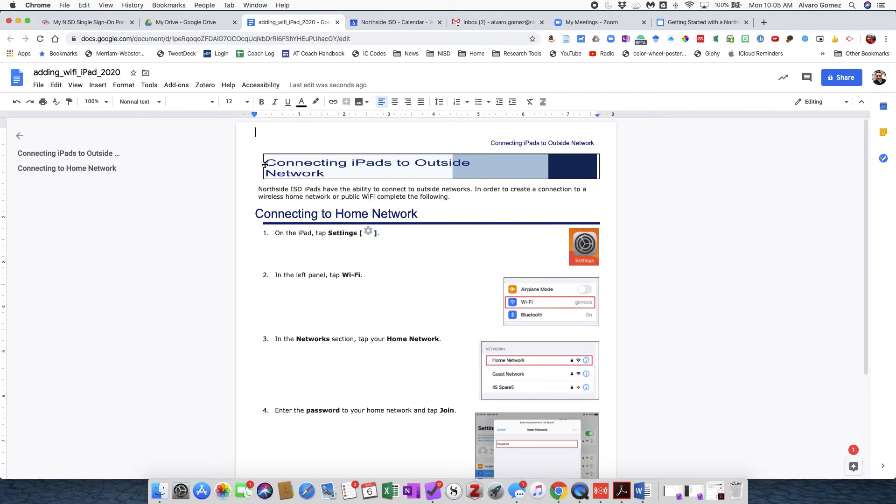
Step: Add about three lines of random filler text at the end of step 1 and check how the page reflows
scroll(380, 291, down, 3)
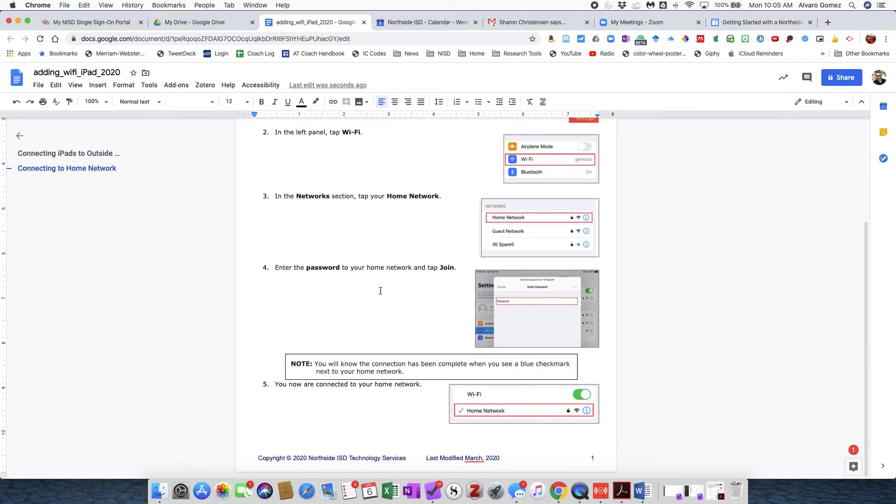
scroll(381, 290, up, 3)
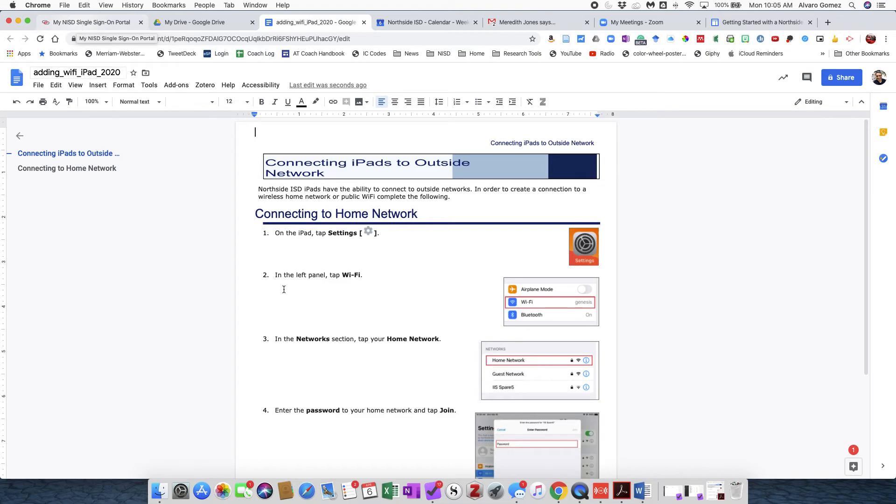
click(394, 235)
text(aldfkj asd;lfkjad;lkfj a;sdlfkj sdf)
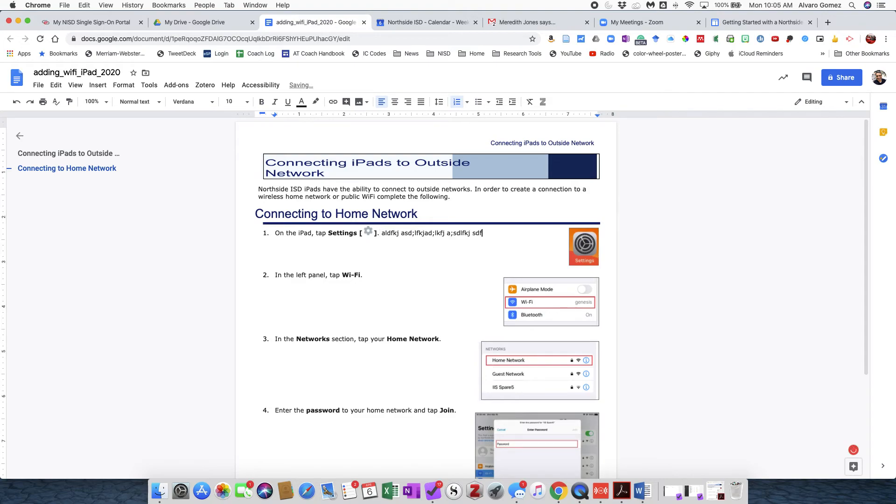
text(j;alkdjfldskfj a;lsdfkj a;ldfkja ;sldfkj al;sdfkj asdl;fkjdlfkj a;dlsfkj adlfk;alksdfj alskdfj alsdkfj a;lsdfkj a;lsdfkj )
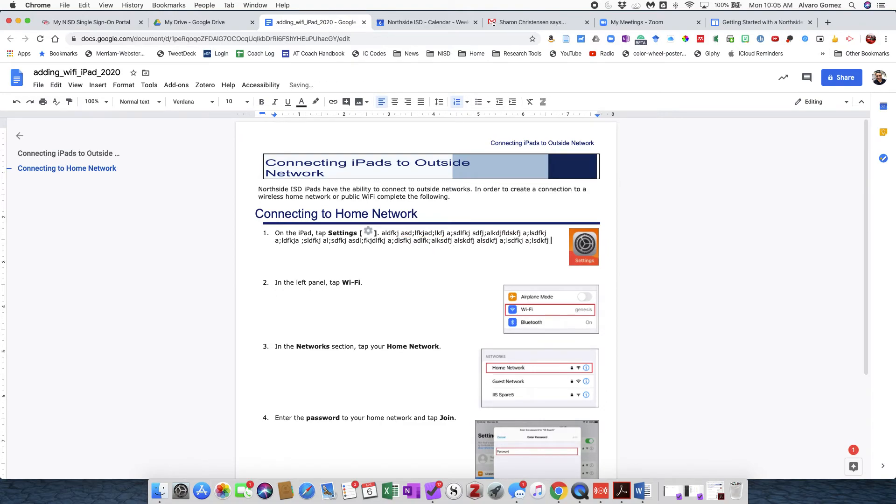
text(as;ldfkja;lsdfkj a;lsdkfja lsdfkja sdfkja;lsdfk ja;lsdf kj)
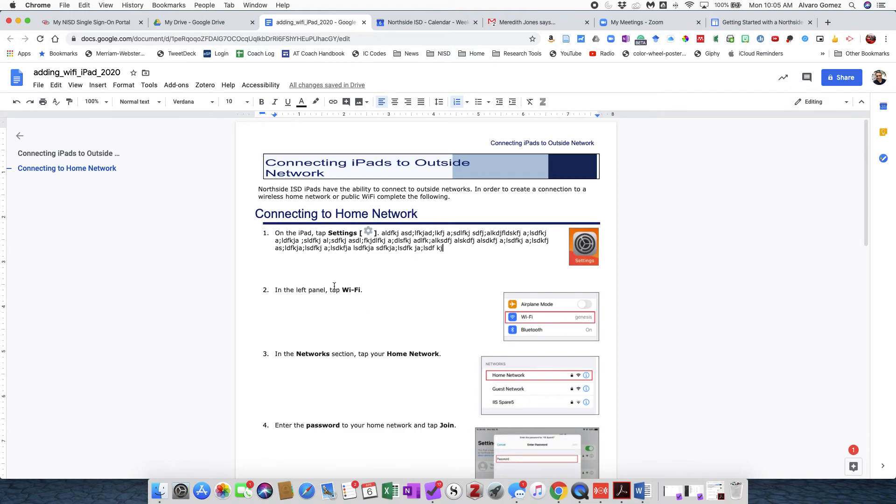
scroll(334, 286, down, 8)
scroll(334, 285, up, 6)
scroll(334, 286, up, 2)
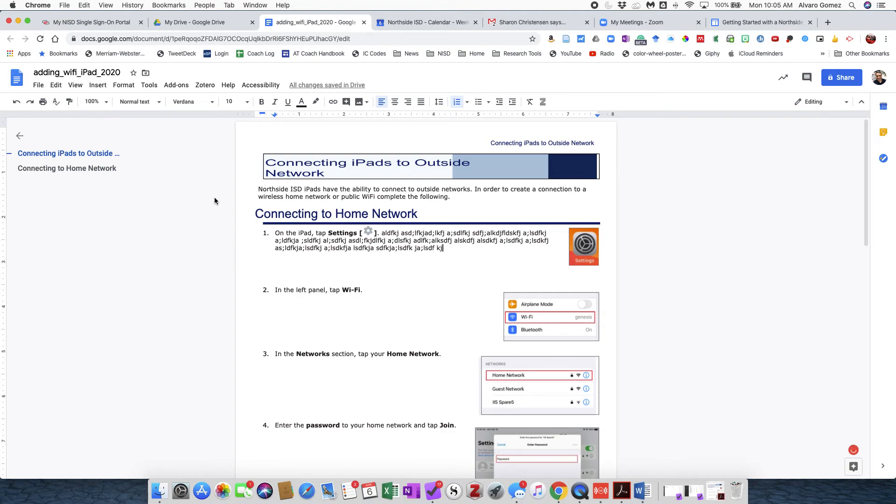
Step: Switch to the original PDF in Acrobat Pro DC, look over its page, and open the complete list of tools
click(621, 491)
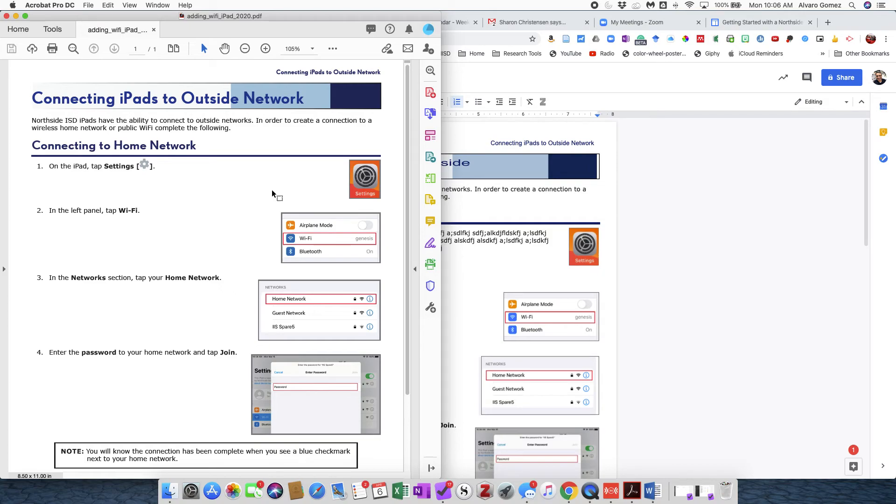
scroll(214, 268, down, 4)
scroll(213, 268, up, 4)
click(415, 269)
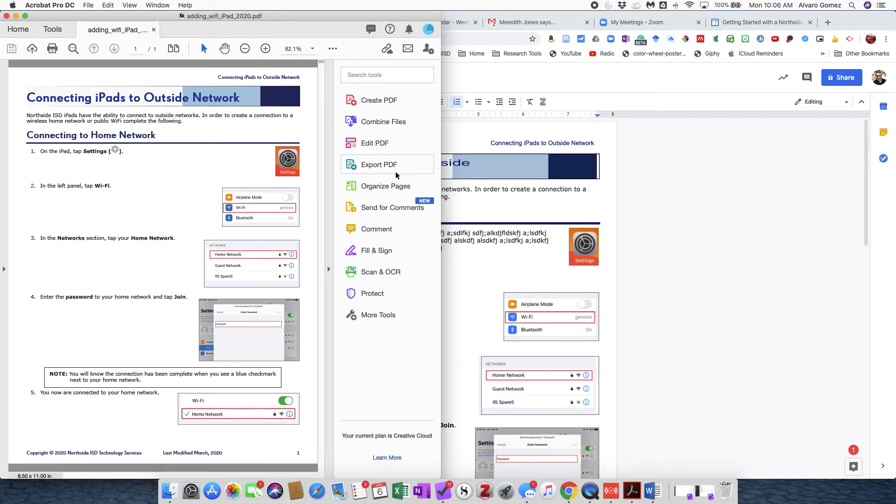
click(433, 212)
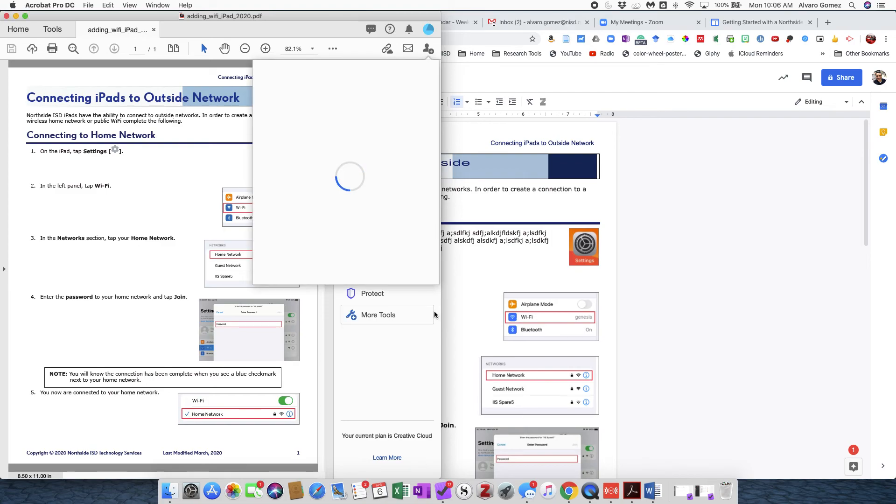
click(433, 313)
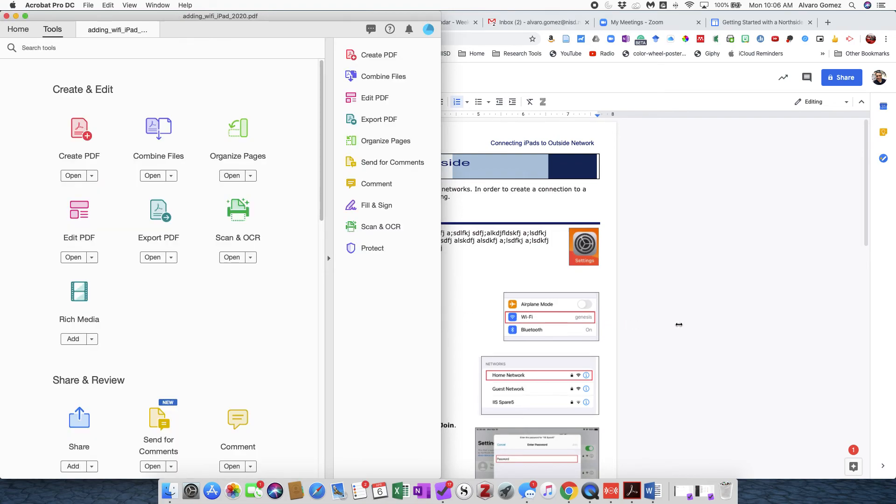
Step: Widen the Acrobat window and examine the available tools from Create & Edit through Protect & Standardize
drag(679, 324, 688, 324)
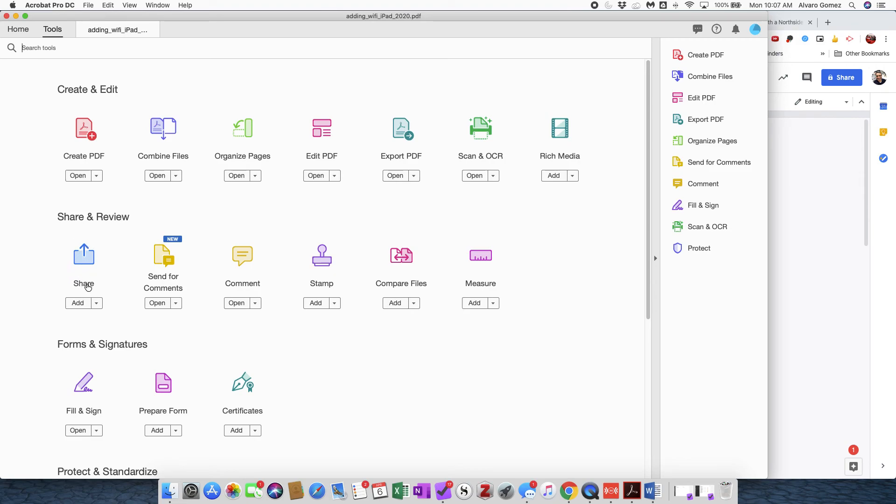
scroll(88, 290, down, 2)
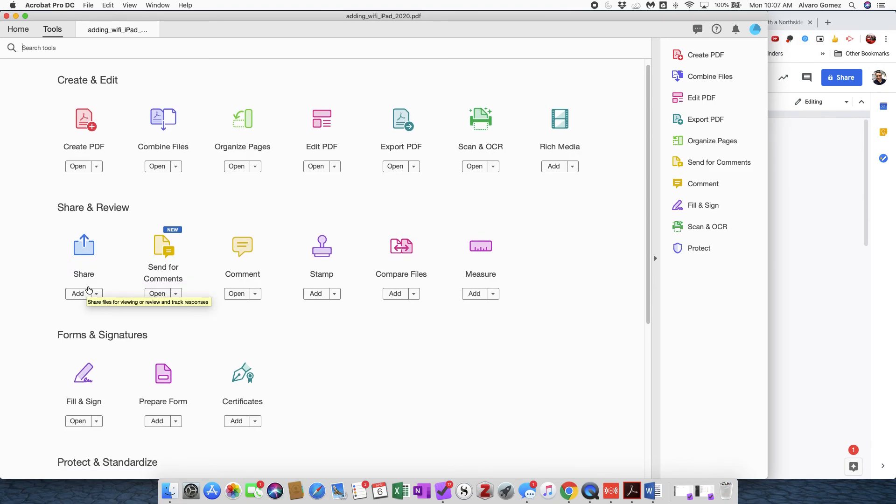
scroll(175, 255, down, 4)
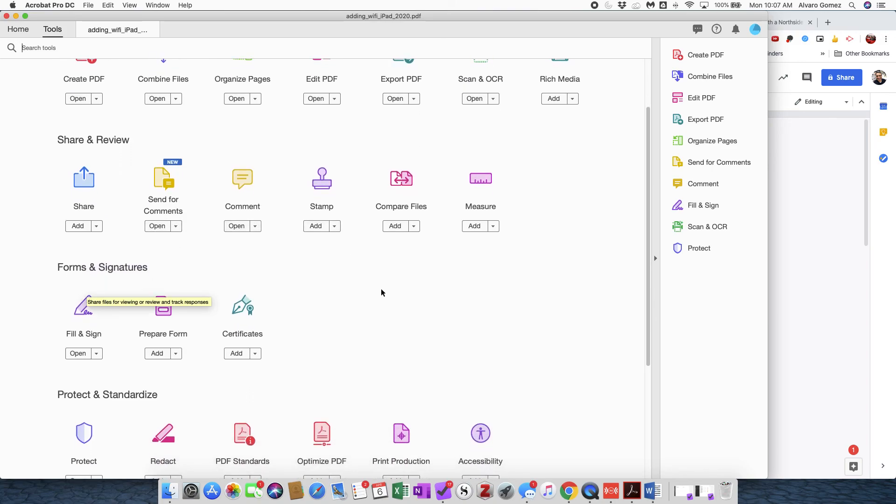
scroll(75, 313, down, 4)
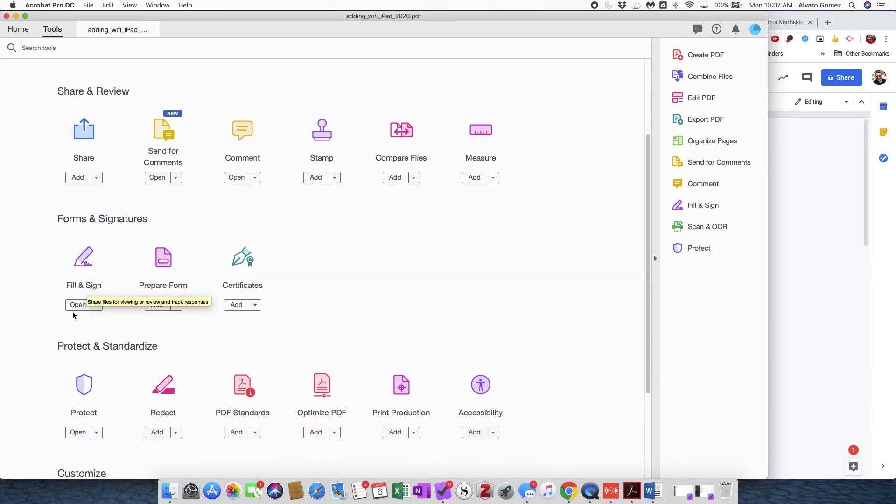
scroll(91, 253, down, 1)
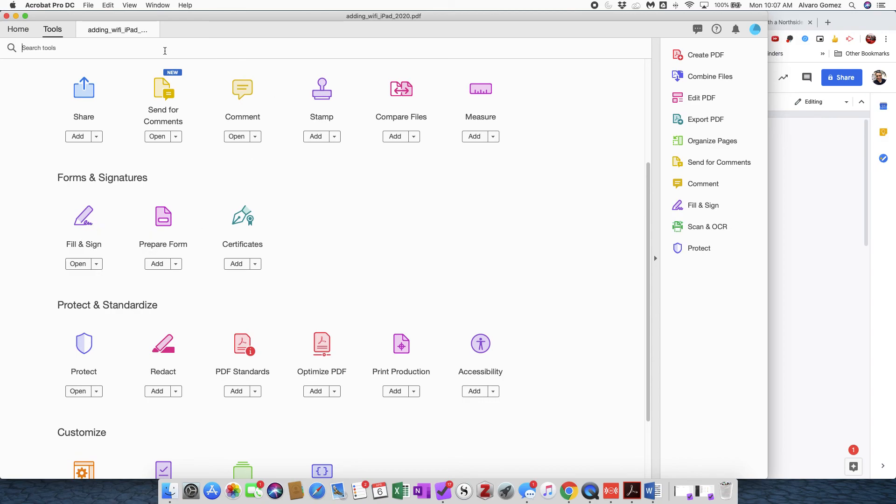
Step: Glance back at the PDF page, review the Acrobat tools from Forms & Signatures through Customize, and close the PDF window
click(107, 31)
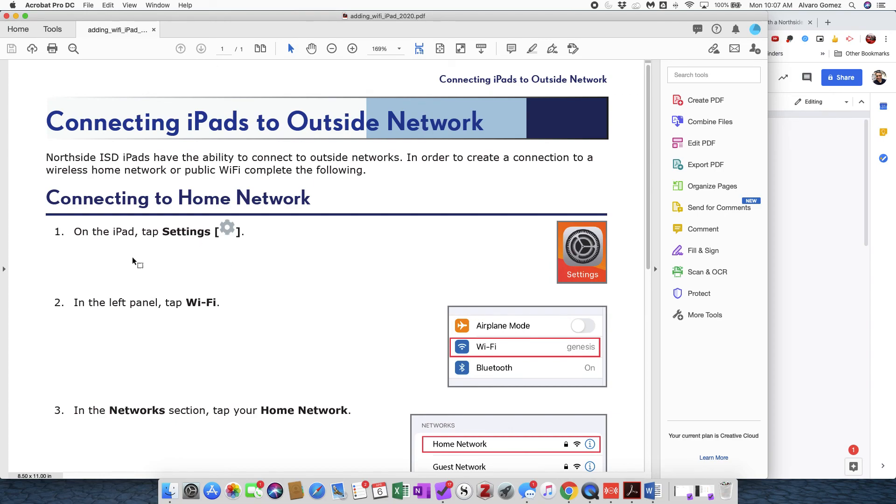
click(59, 31)
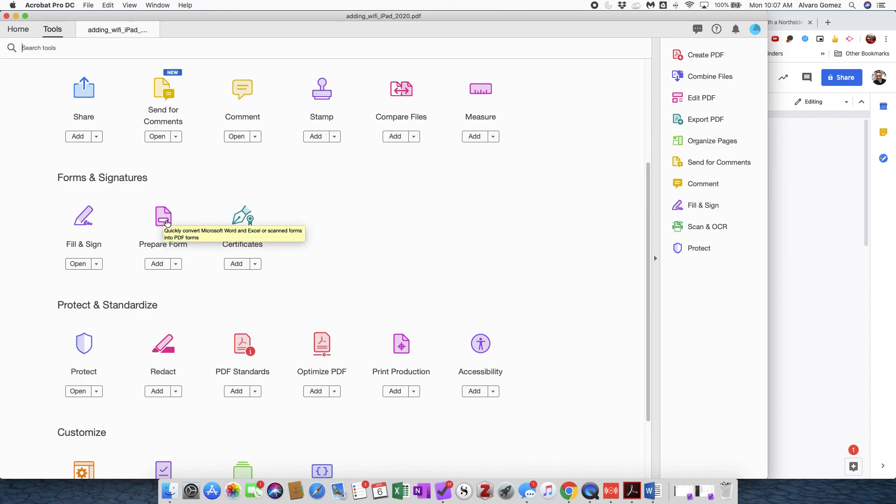
scroll(260, 380, down, 1)
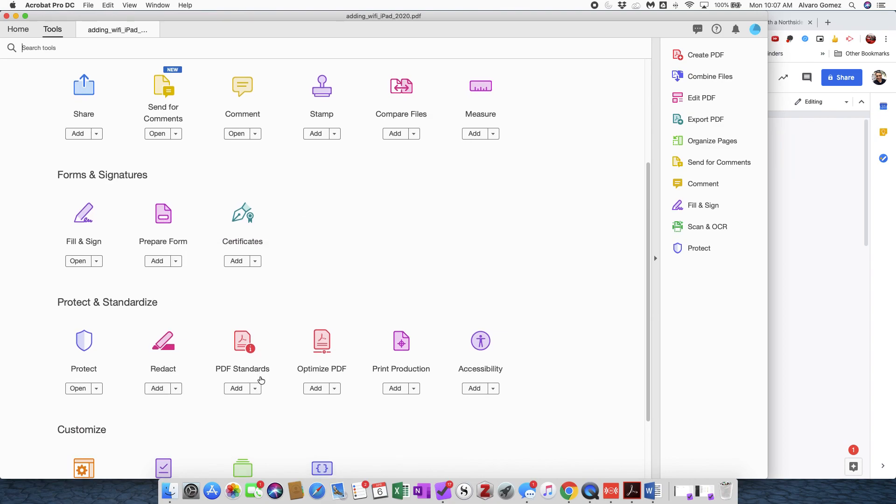
scroll(260, 380, down, 5)
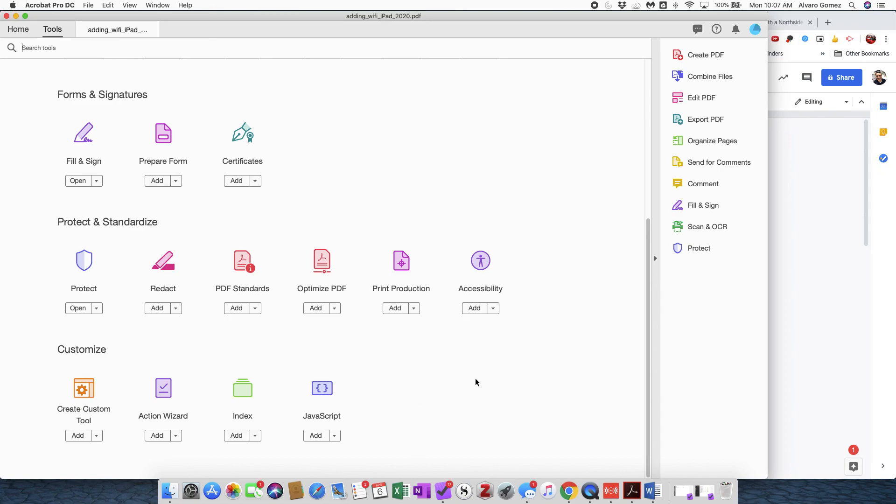
scroll(475, 378, up, 5)
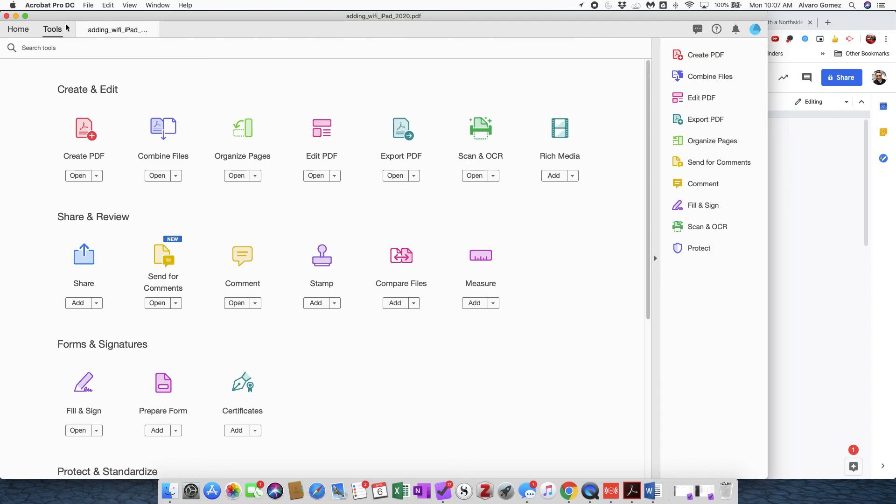
click(7, 16)
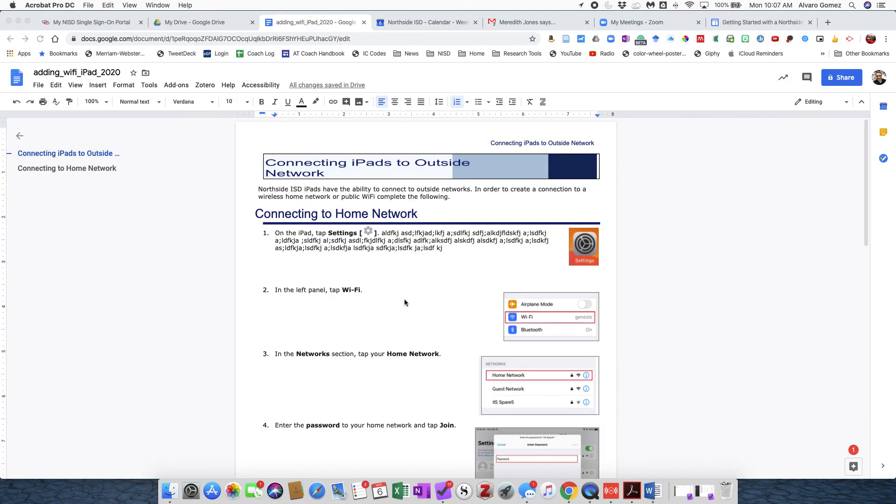